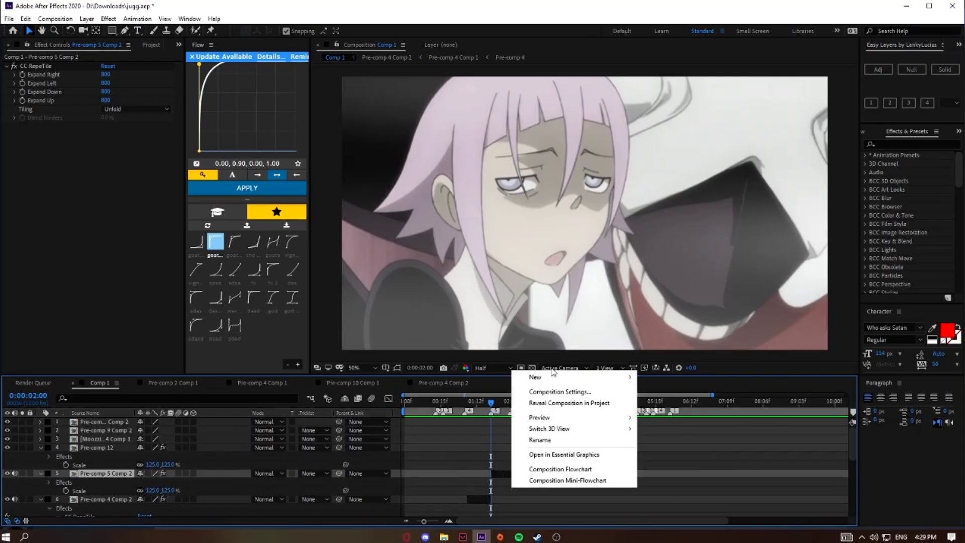
Step: Add a new camera layer and split it at 0:00:02:00 and 0:00:02:15, where the clips change
{"action": "mouse_move", "coordinate": [552, 376]}
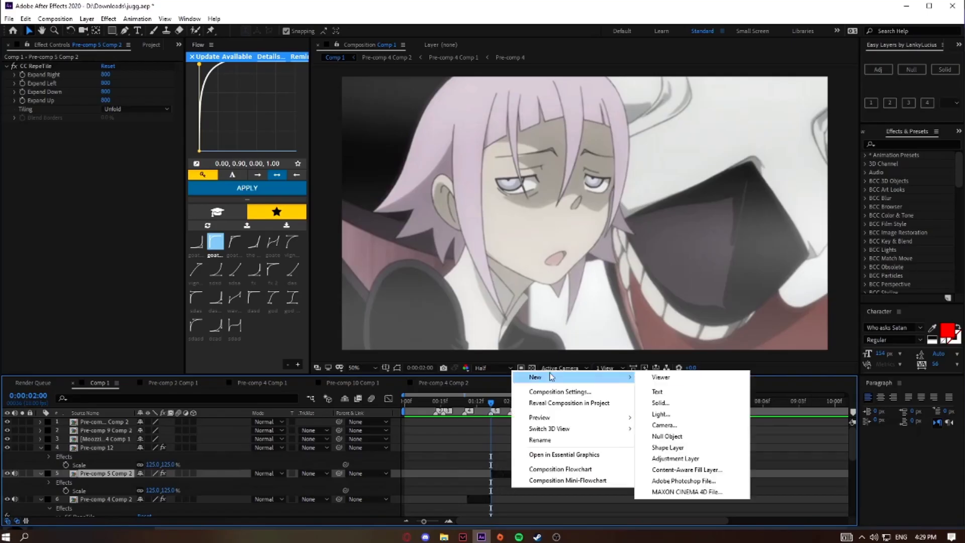
{"action": "left_click", "coordinate": [672, 424]}
{"action": "left_click", "coordinate": [583, 383]}
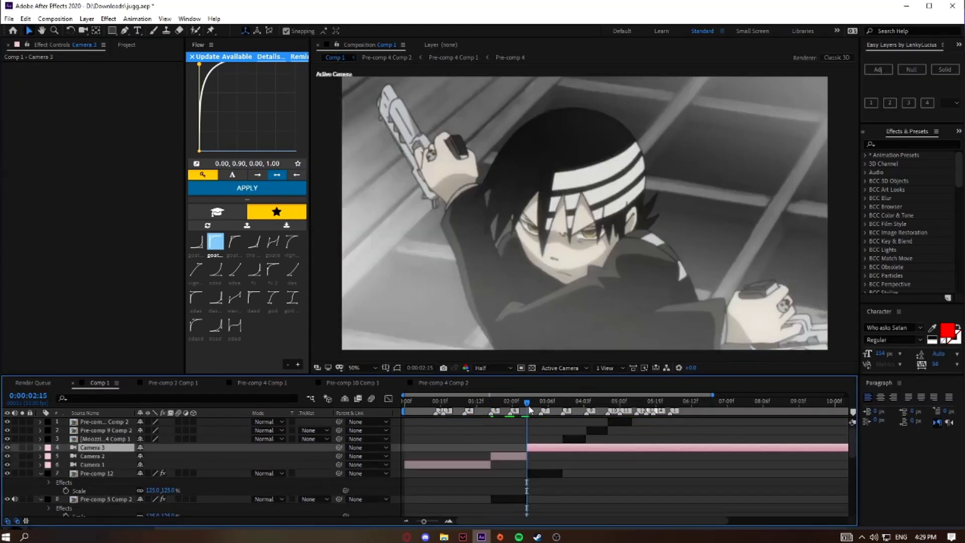
Step: Split Camera 3 at 0:00:03:12, then delete its remainder and the Camera 1 segment
{"action": "left_click_drag", "start_coordinate": [526, 413], "coordinate": [562, 415]}
{"action": "left_click", "coordinate": [562, 410]}
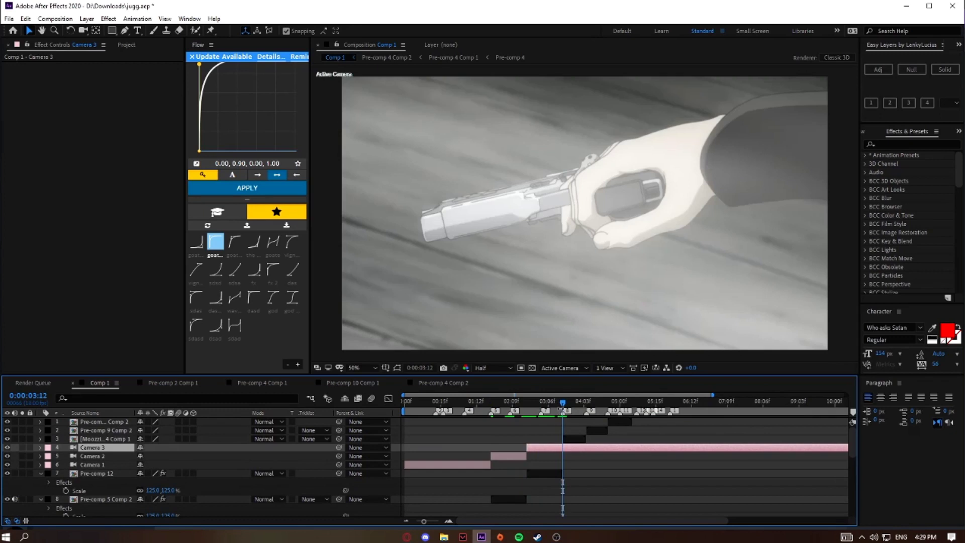
{"action": "key", "text": "ctrl+shift+d"}
{"action": "key", "text": "Delete"}
{"action": "left_click", "coordinate": [450, 465]}
{"action": "key", "text": "Delete"}
Step: Move the Camera 2 layer directly above Pre-comp 5 Comp 2 and keep it selected
{"action": "left_click", "coordinate": [512, 456]}
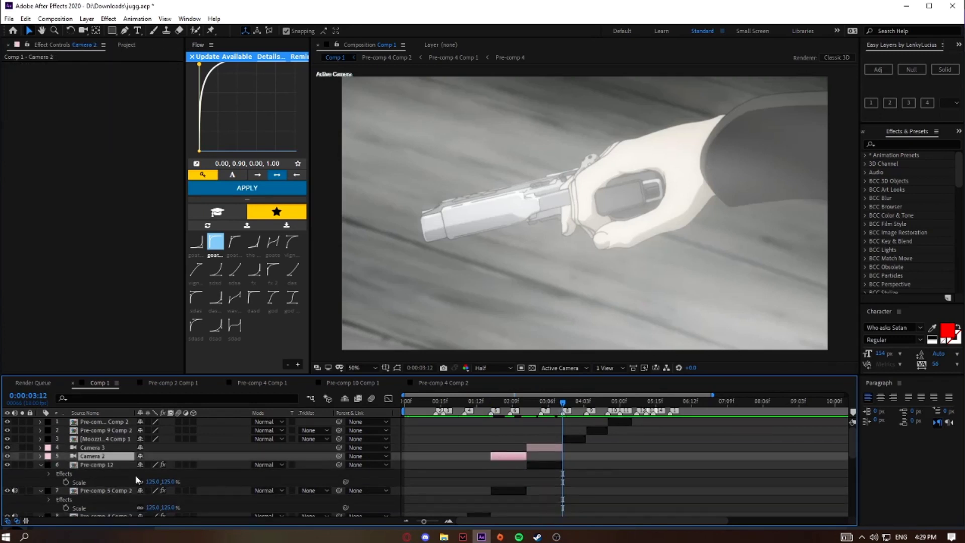
{"action": "left_click_drag", "start_coordinate": [119, 457], "coordinate": [131, 486]}
{"action": "left_click", "coordinate": [498, 405]}
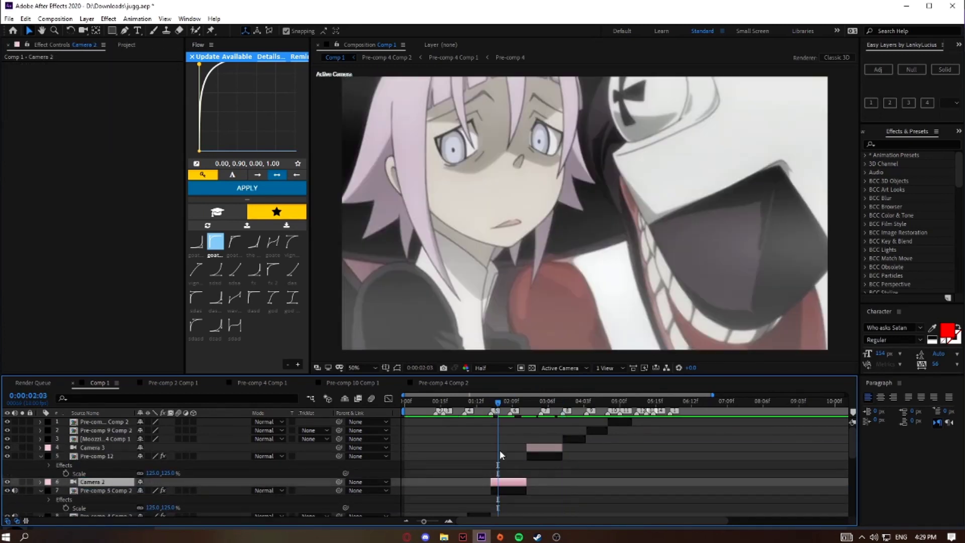
{"action": "left_click", "coordinate": [505, 490]}
{"action": "left_click", "coordinate": [507, 482]}
Step: Add a null object above Camera 2, duplicate it twice, and trim all three nulls to Camera 2's time span
{"action": "right_click", "coordinate": [542, 479]}
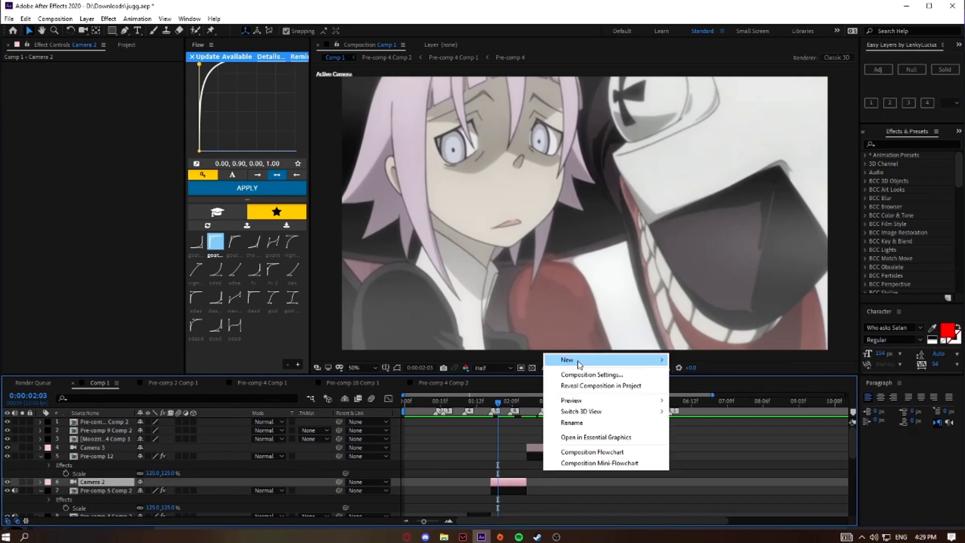
{"action": "mouse_move", "coordinate": [578, 359]}
{"action": "left_click", "coordinate": [673, 419]}
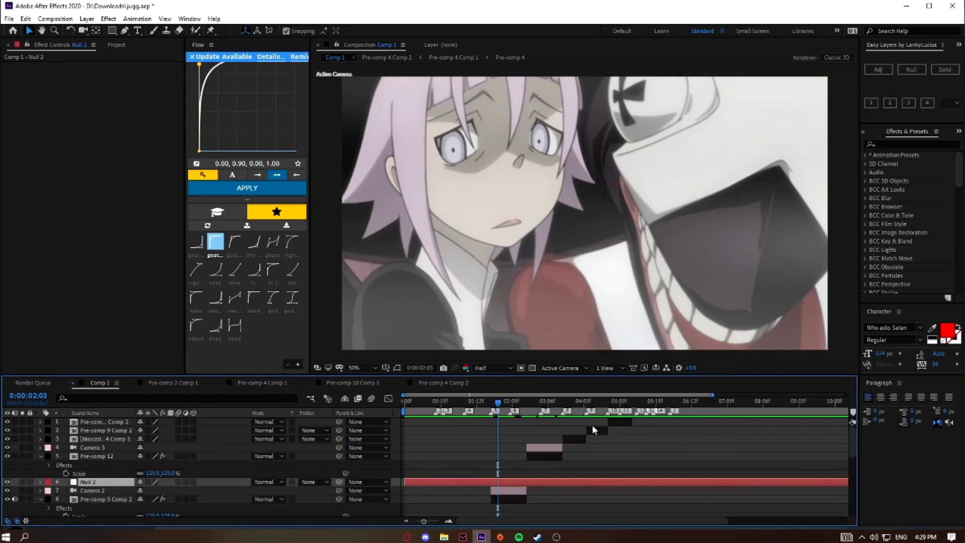
{"action": "key", "text": "ctrl+d"}
{"action": "key", "text": "ctrl+d"}
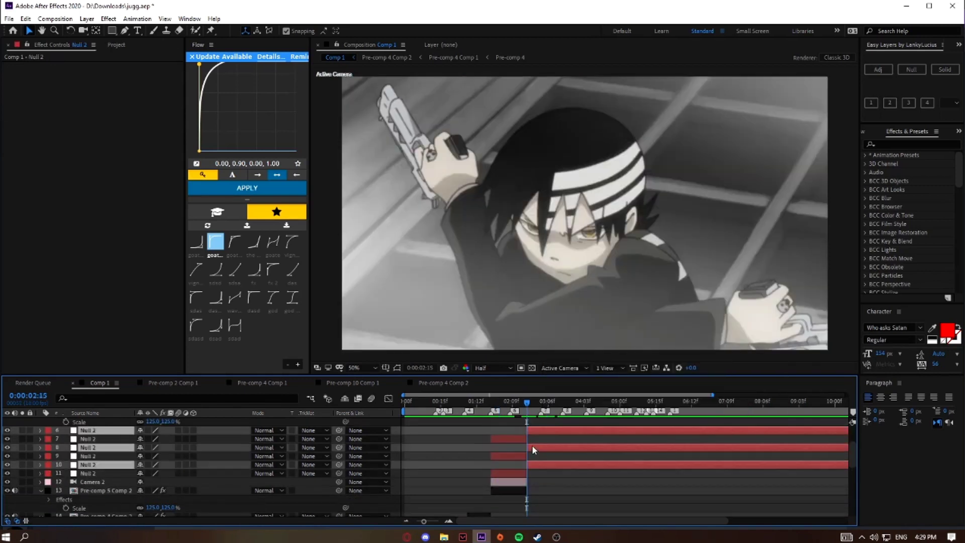
{"action": "key", "text": "Delete"}
Step: Make the three nulls and Pre-comp 5 Comp 2 3D layers, and collapse their expanded properties
{"action": "left_click", "coordinate": [507, 413]}
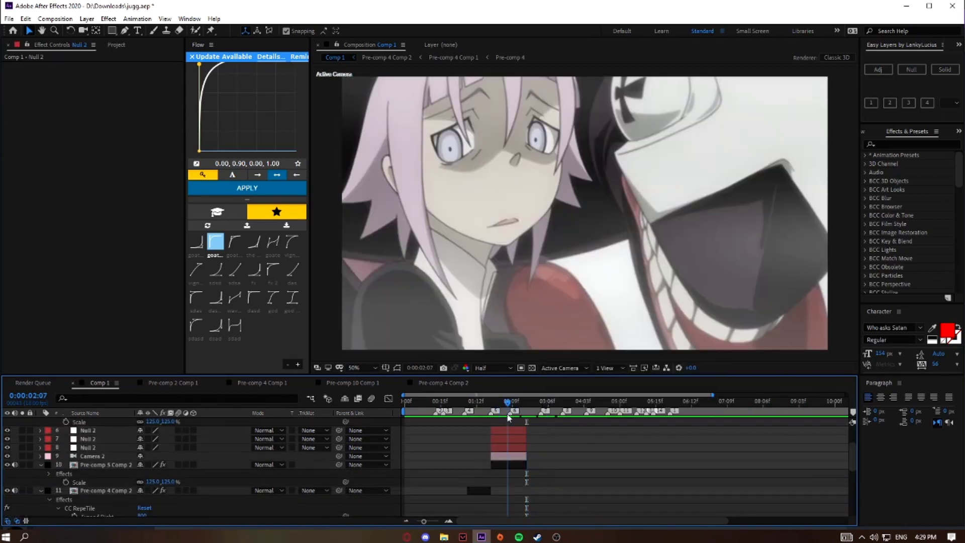
{"action": "left_click", "coordinate": [505, 457]}
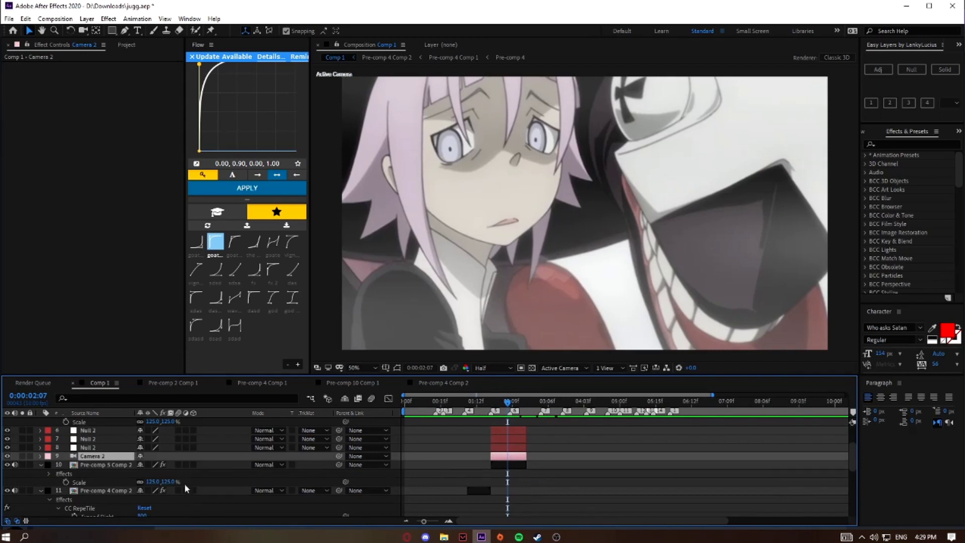
{"action": "left_click", "coordinate": [491, 467]}
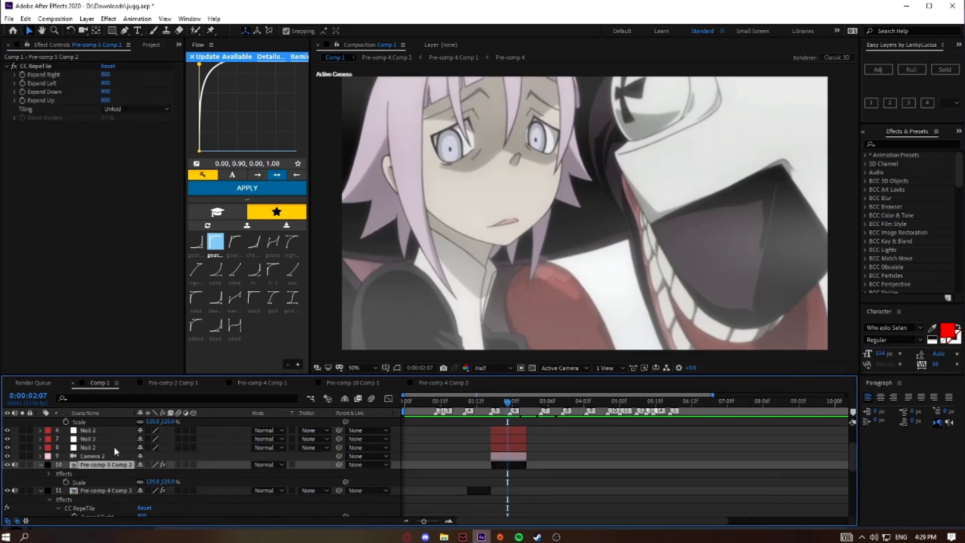
{"action": "left_click", "coordinate": [94, 432], "text": "shift"}
{"action": "left_click", "coordinate": [193, 431]}
{"action": "left_click", "coordinate": [525, 473]}
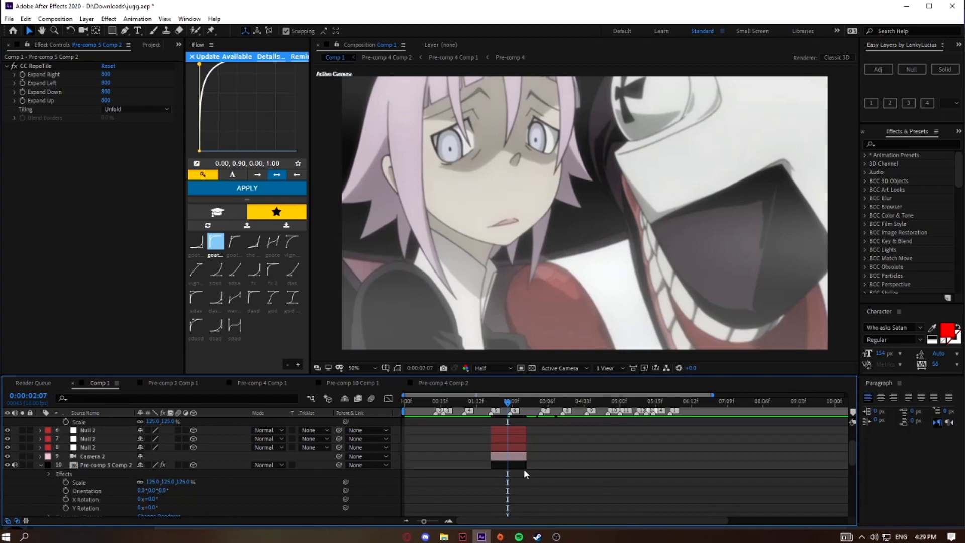
{"action": "key", "text": "u"}
Step: Chain the parenting: Camera 2 to the null in layer 8, layer 8 to layer 7, and layer 7 to layer 6
{"action": "left_click", "coordinate": [512, 478]}
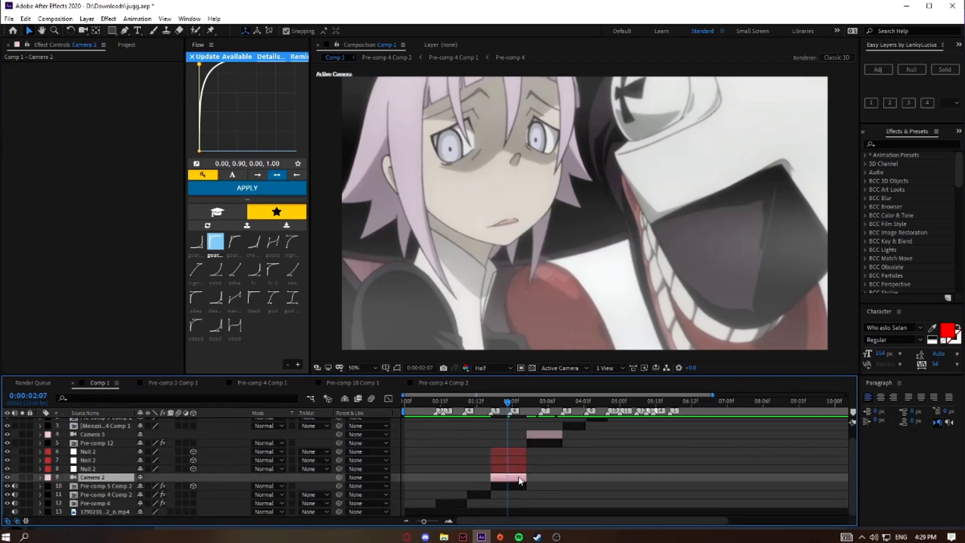
{"action": "left_click_drag", "start_coordinate": [338, 477], "coordinate": [83, 468]}
{"action": "left_click_drag", "start_coordinate": [340, 469], "coordinate": [86, 461]}
{"action": "left_click_drag", "start_coordinate": [335, 460], "coordinate": [100, 453]}
{"action": "left_click", "coordinate": [604, 476]}
Step: Start Position keyframing on the layer 8 null at 0:00:02:00
{"action": "left_click", "coordinate": [508, 469]}
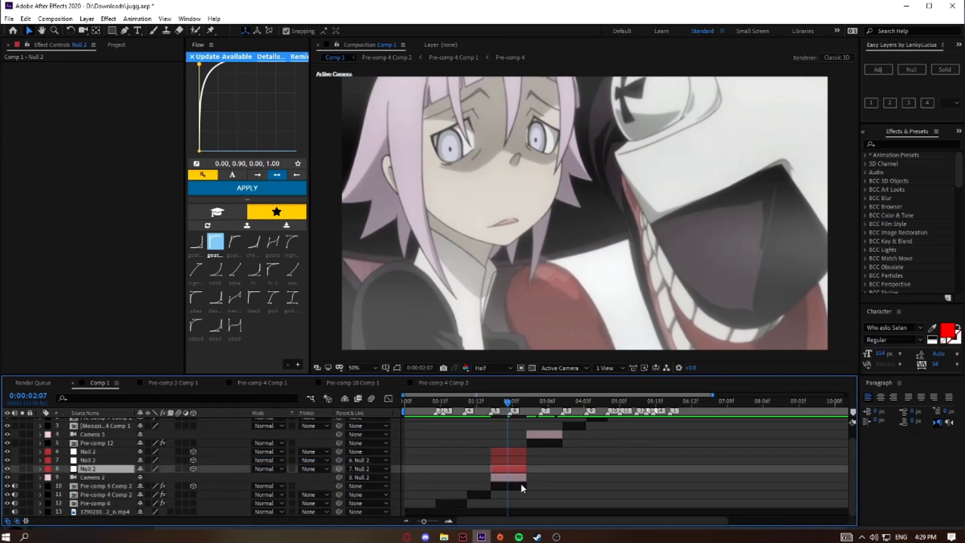
{"action": "key", "text": "i"}
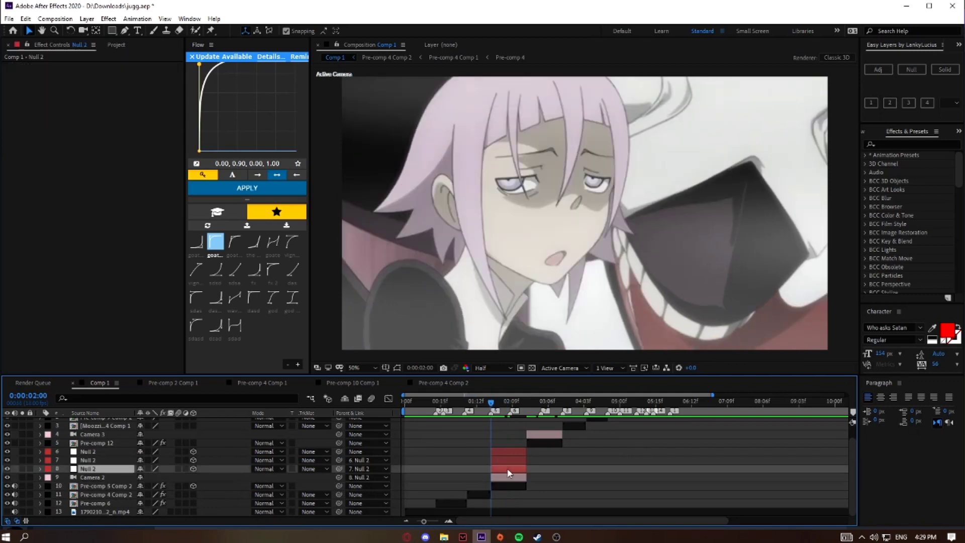
{"action": "mouse_move", "coordinate": [491, 406]}
{"action": "left_mouse_down"}
{"action": "mouse_move", "coordinate": [503, 412]}
{"action": "mouse_move", "coordinate": [474, 440]}
{"action": "mouse_move", "coordinate": [494, 443]}
{"action": "mouse_move", "coordinate": [491, 406]}
{"action": "left_mouse_up"}
{"action": "key", "text": "p"}
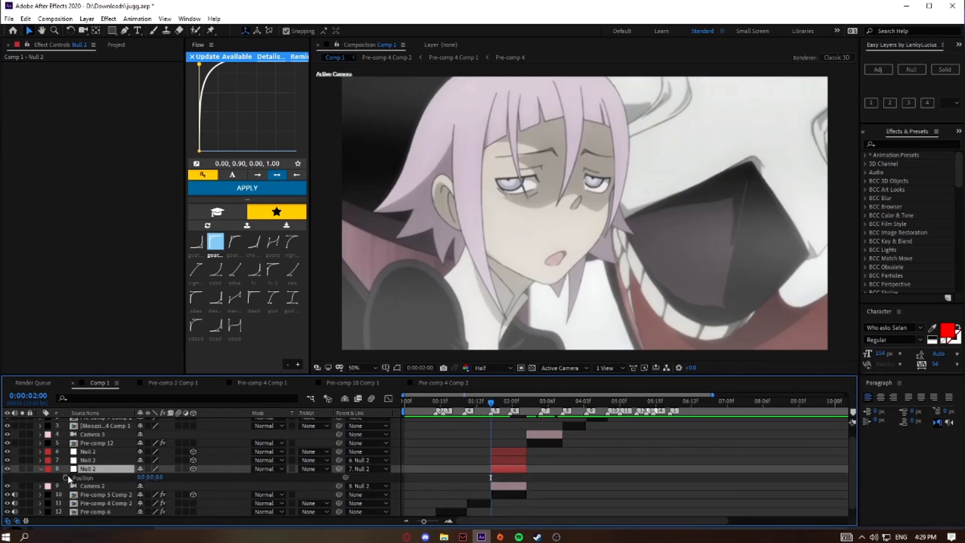
{"action": "left_click", "coordinate": [66, 478]}
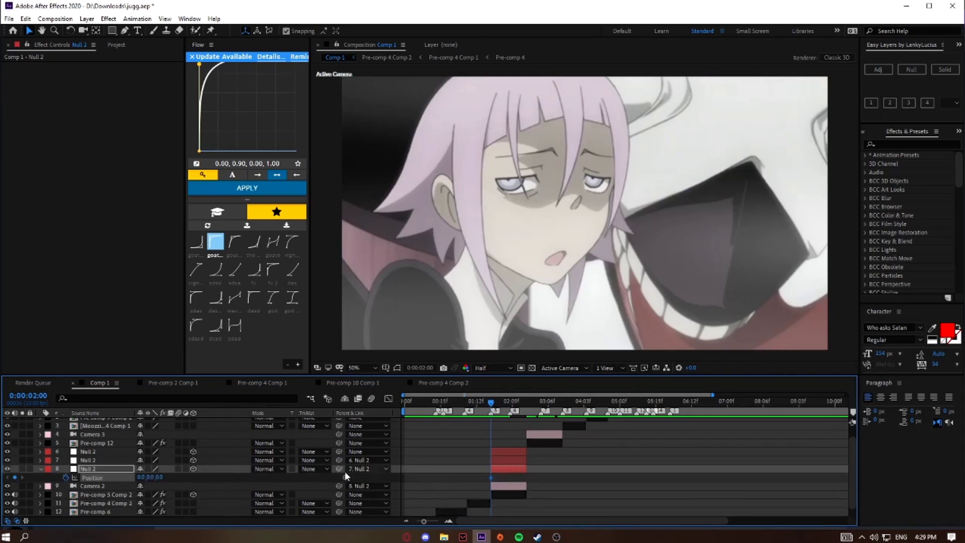
{"action": "key", "text": "ctrl+z"}
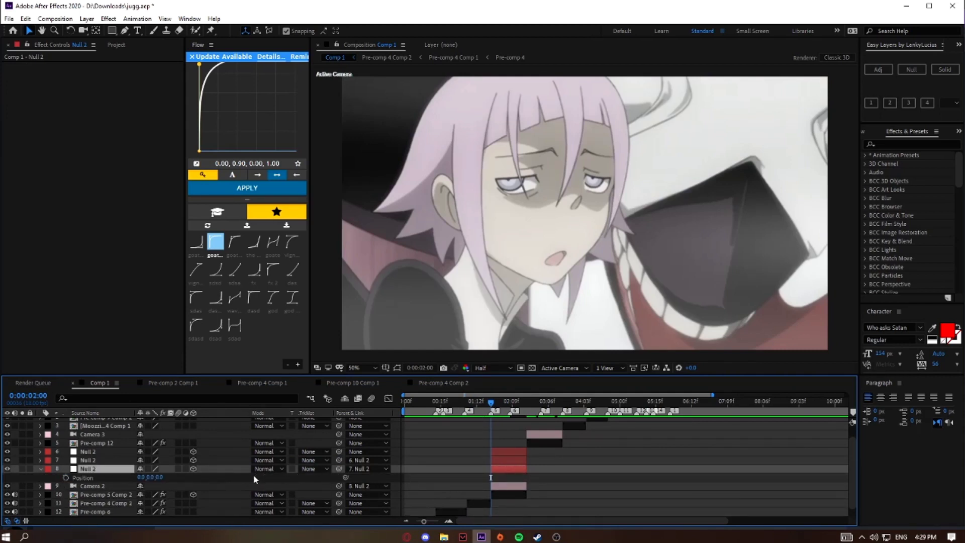
{"action": "left_click", "coordinate": [66, 478]}
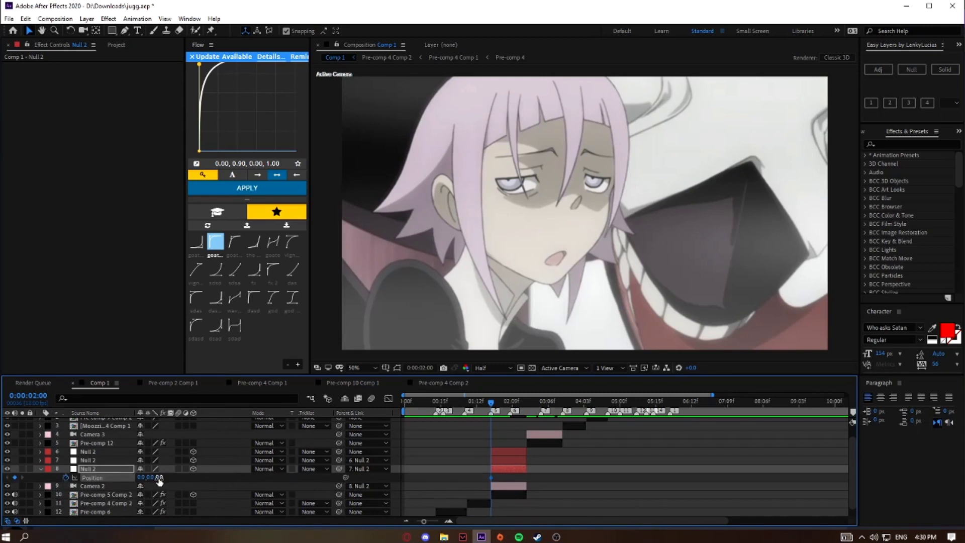
Step: Move the layer 8 null's Position keyframe to its end and set the Z position to 1492 at 0:00:02:00
{"action": "left_click_drag", "start_coordinate": [493, 479], "coordinate": [525, 480]}
{"action": "left_click", "coordinate": [533, 484]}
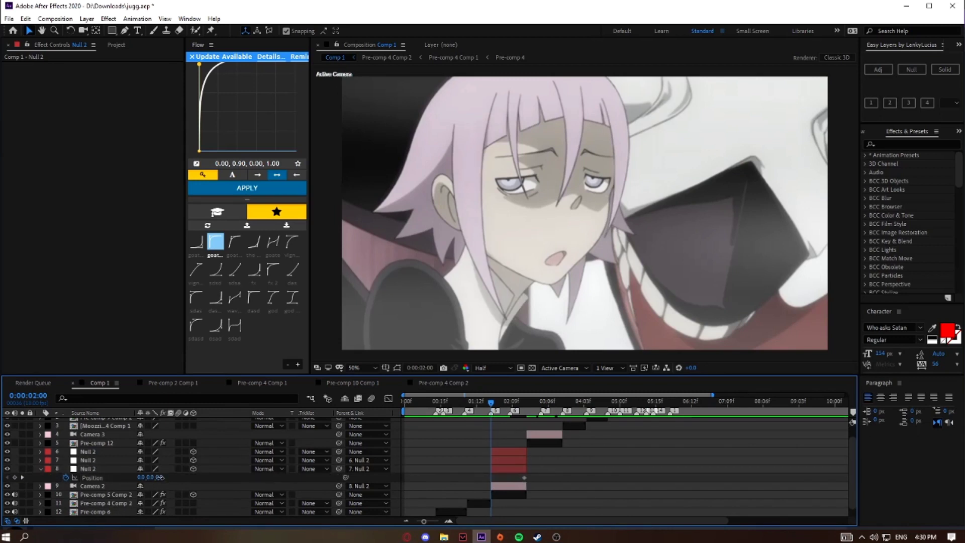
{"action": "left_click_drag", "start_coordinate": [159, 477], "coordinate": [909, 471]}
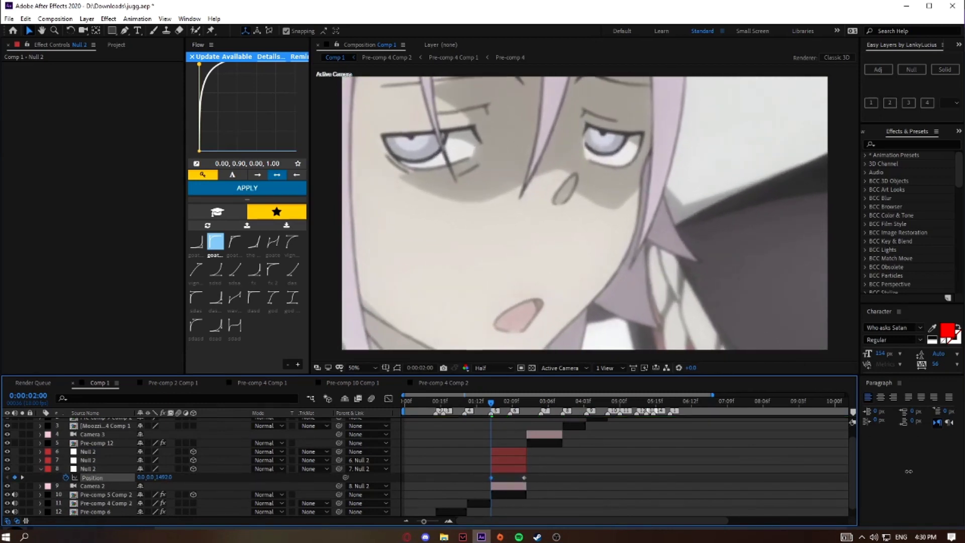
Step: Easy-ease both Position keyframes of the layer 8 null, apply the 0.00, 0.90, 0.00, 1.00 Flow curve, and dismiss Flow's update notice
{"action": "left_click_drag", "start_coordinate": [534, 474], "coordinate": [427, 478]}
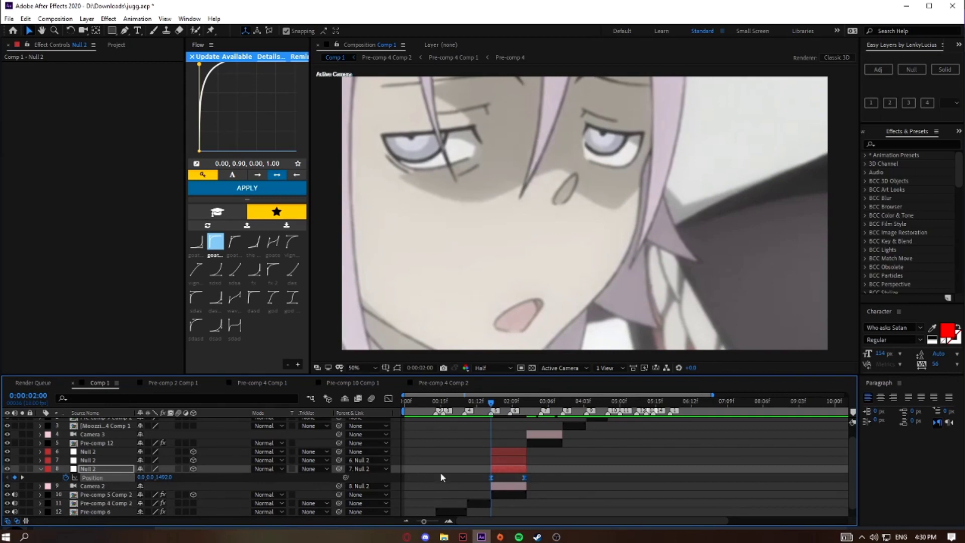
{"action": "left_click_drag", "start_coordinate": [559, 483], "coordinate": [430, 472]}
{"action": "key", "text": "F9"}
{"action": "left_click", "coordinate": [388, 399]}
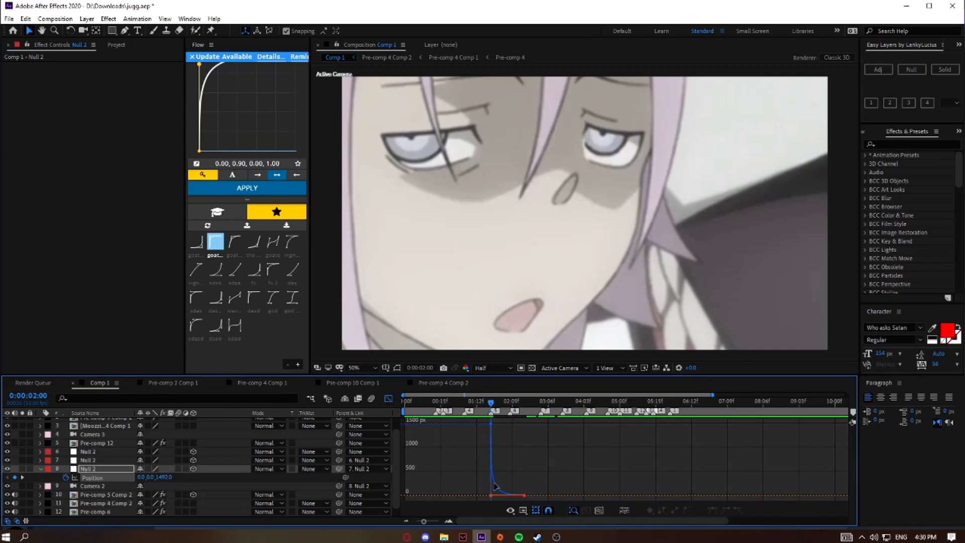
{"action": "left_click", "coordinate": [387, 399]}
{"action": "left_click", "coordinate": [197, 60]}
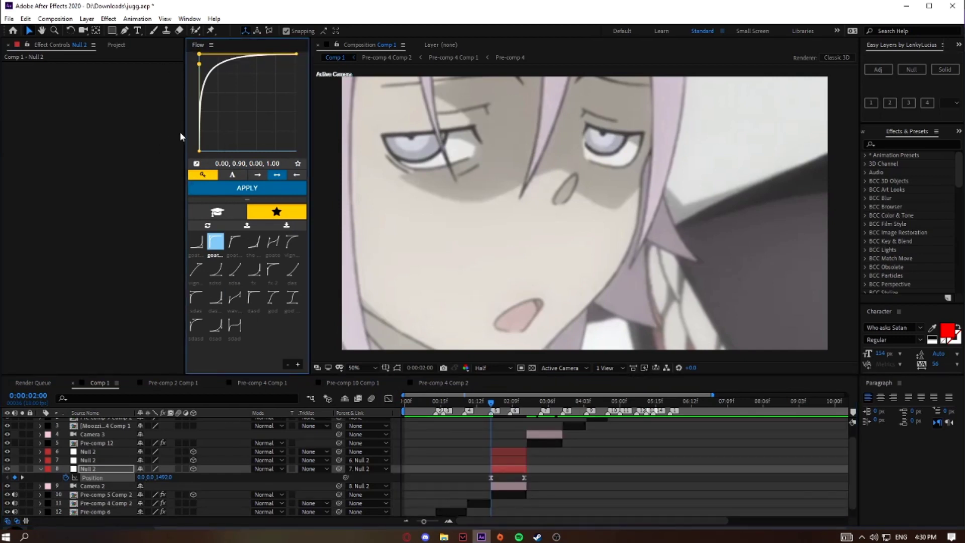
{"action": "left_click", "coordinate": [555, 481]}
Step: Add Position keyframes to the layer 7 null at 0:00:02:02 and 0:00:02:14
{"action": "left_click_drag", "start_coordinate": [490, 405], "coordinate": [496, 476]}
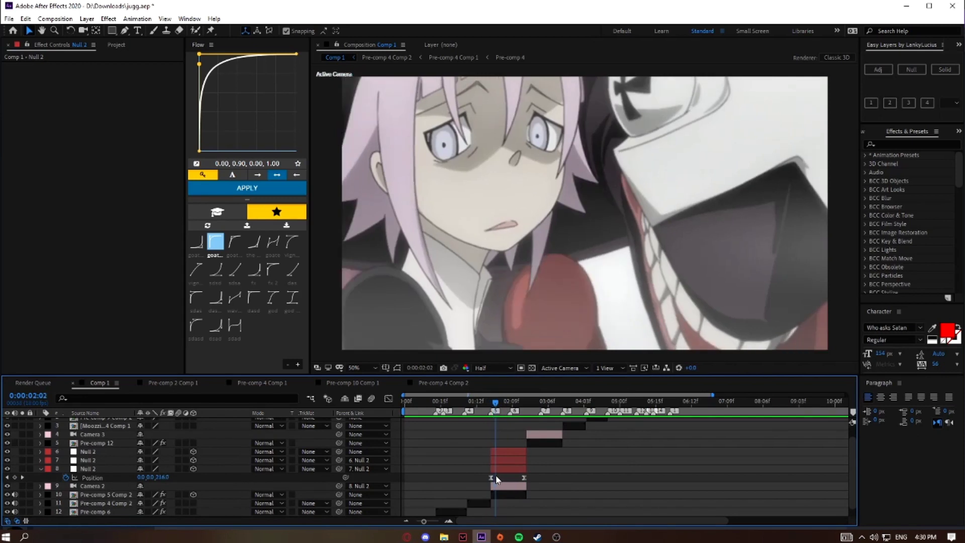
{"action": "left_click", "coordinate": [494, 461]}
{"action": "key", "text": "p"}
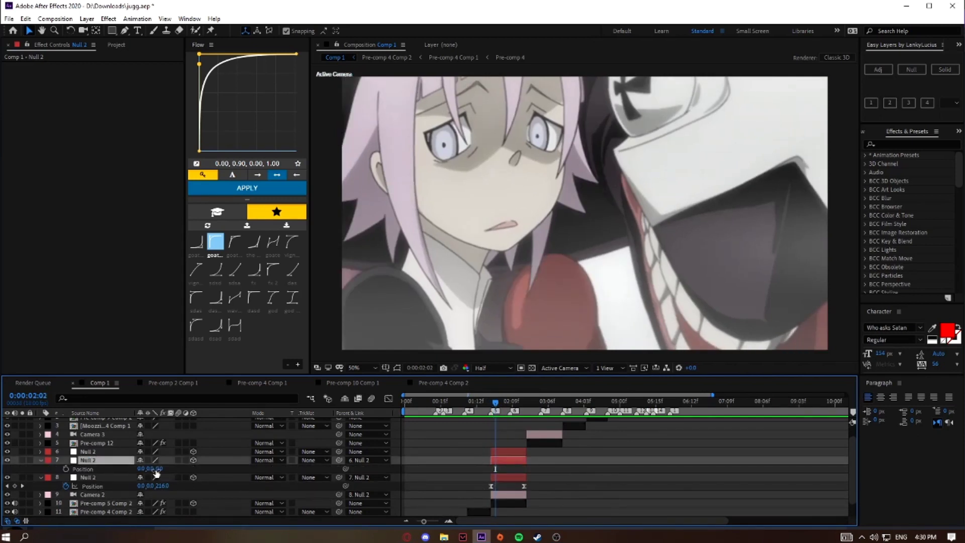
{"action": "left_click", "coordinate": [66, 468]}
{"action": "left_click_drag", "start_coordinate": [512, 411], "coordinate": [524, 414]}
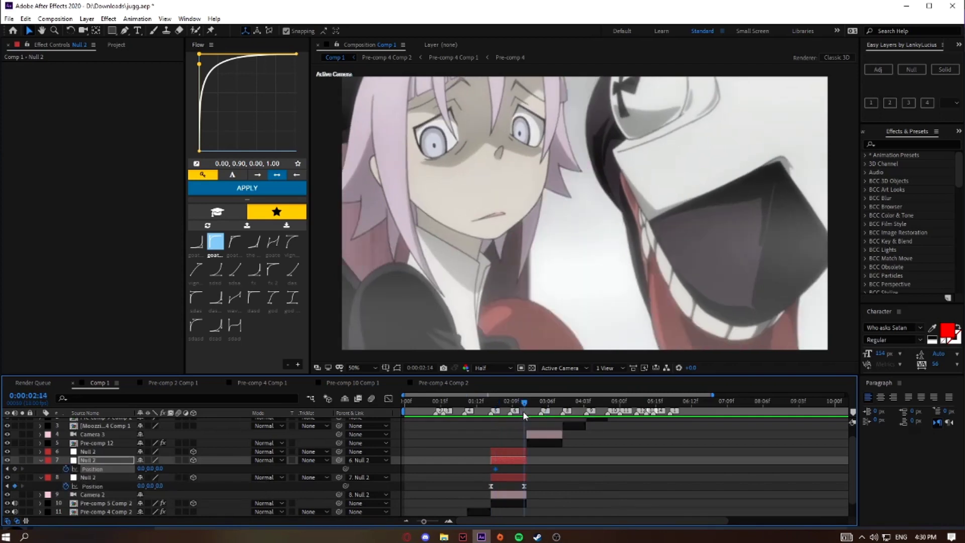
{"action": "left_click", "coordinate": [7, 469]}
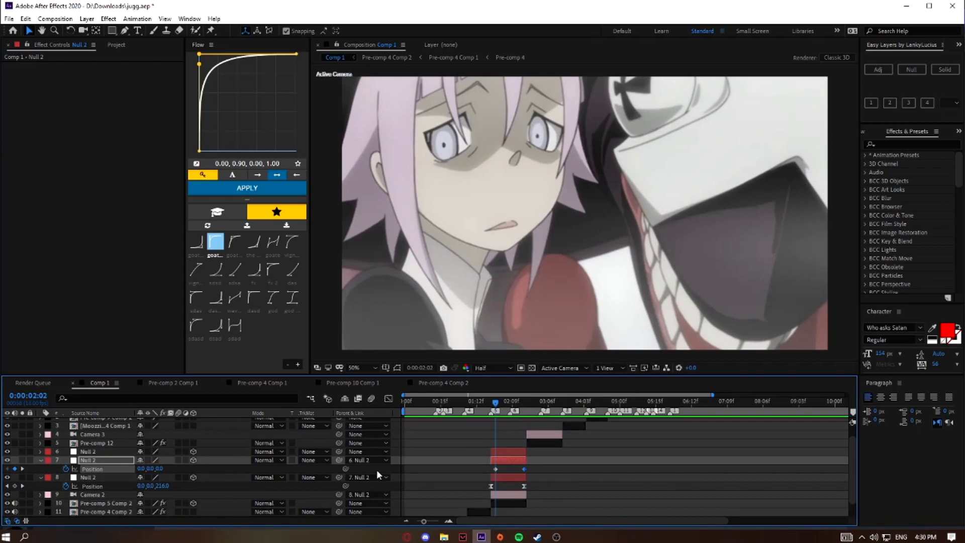
Step: Set the layer 7 null's Position at 0:00:02:14 to about -269, -222, 427
{"action": "left_click_drag", "start_coordinate": [520, 414], "coordinate": [524, 416]}
{"action": "left_click", "coordinate": [563, 468]}
{"action": "left_click", "coordinate": [523, 469]}
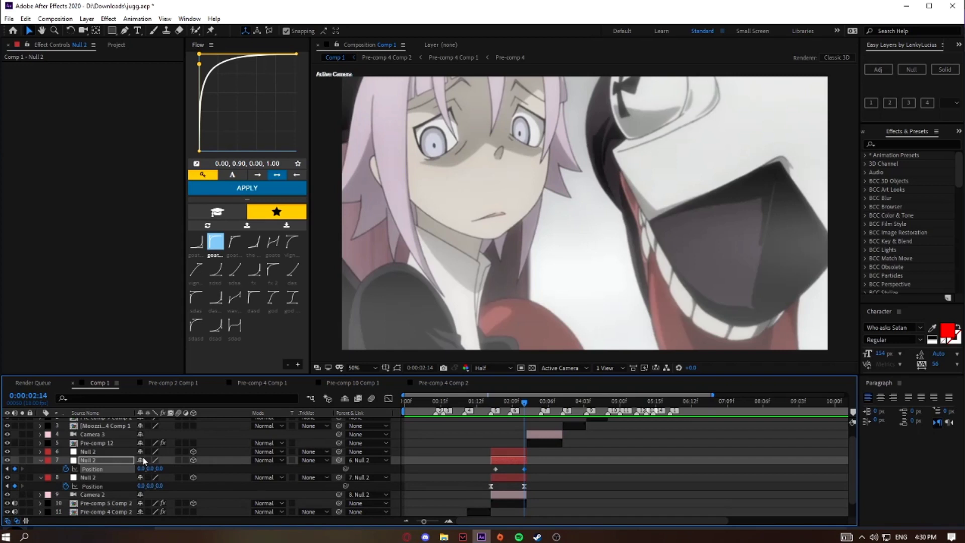
{"action": "left_click", "coordinate": [168, 469]}
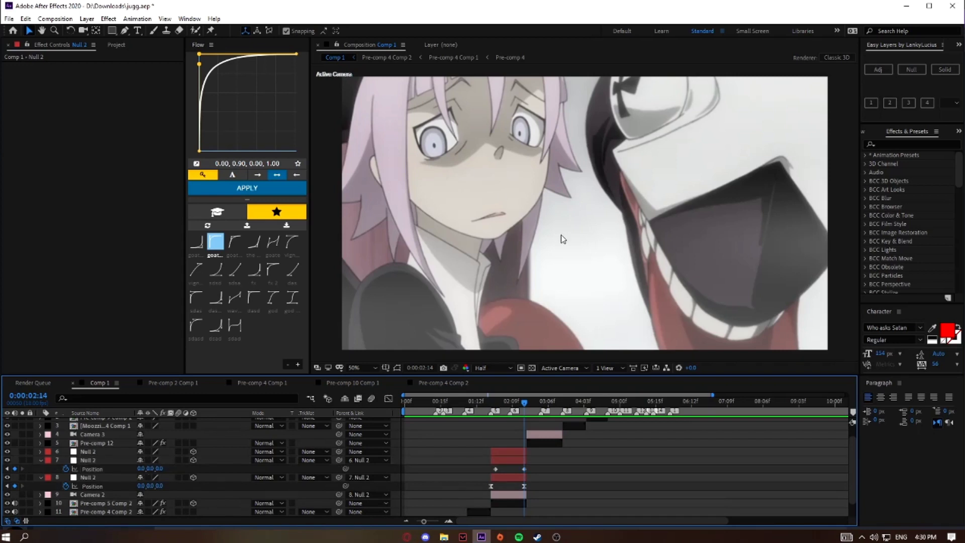
{"action": "left_click_drag", "start_coordinate": [145, 469], "coordinate": [16, 481]}
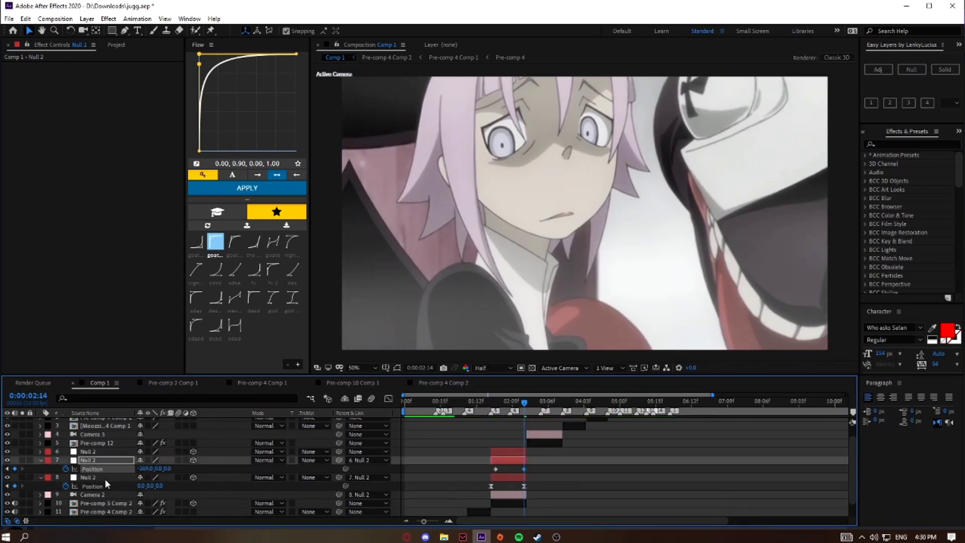
{"action": "left_click_drag", "start_coordinate": [160, 470], "coordinate": [281, 469]}
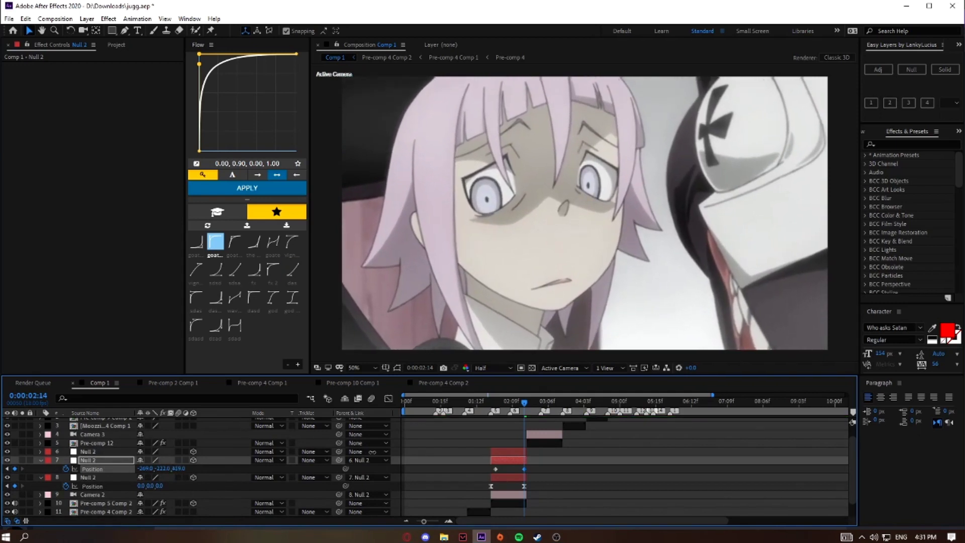
{"action": "left_click_drag", "start_coordinate": [372, 452], "coordinate": [377, 452]}
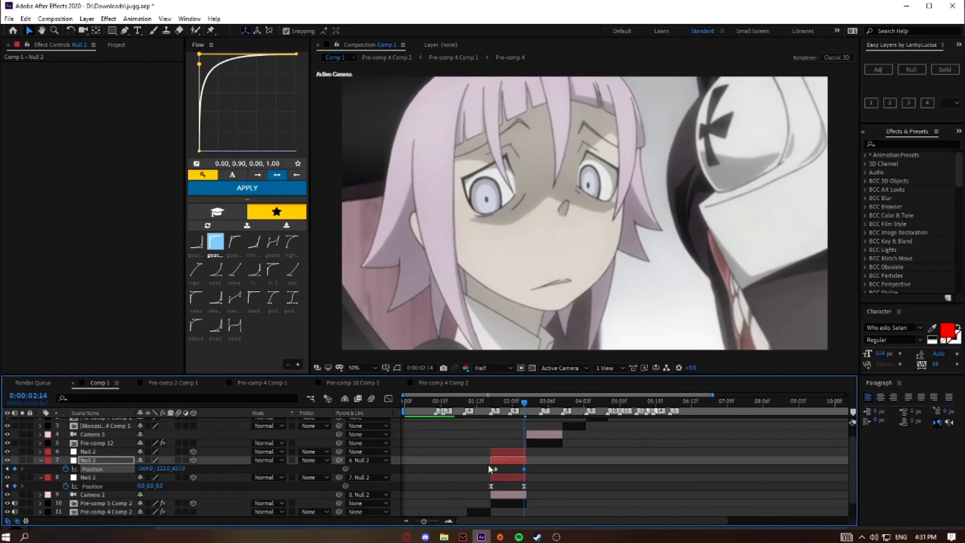
Step: Apply Easy Ease to both Position keyframes of the layer 7 null
{"action": "left_click_drag", "start_coordinate": [524, 402], "coordinate": [514, 435]}
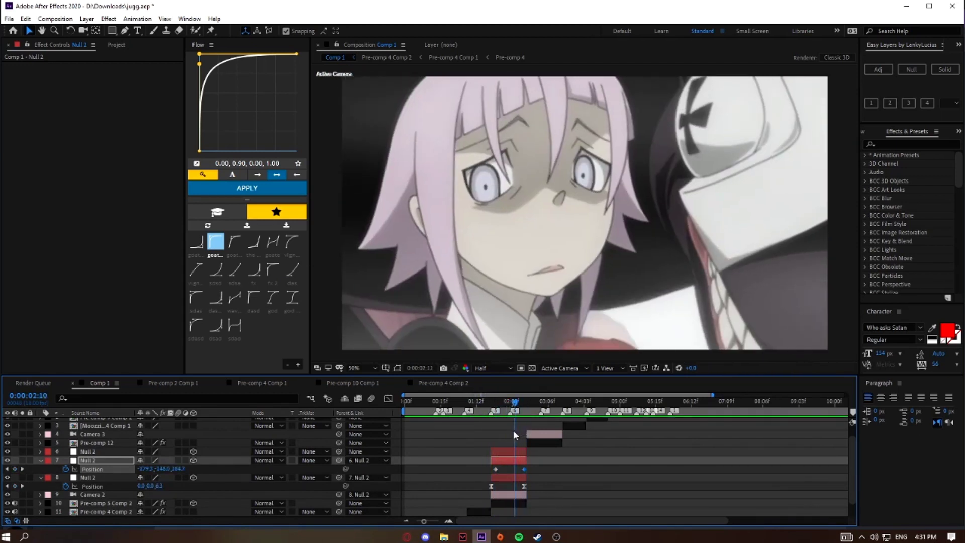
{"action": "left_click_drag", "start_coordinate": [532, 467], "coordinate": [461, 471]}
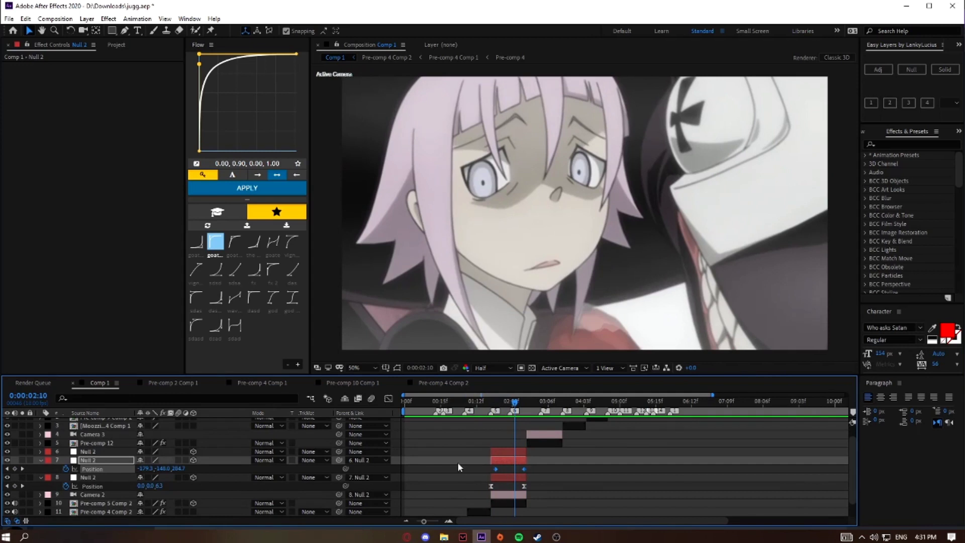
{"action": "key", "text": "F9"}
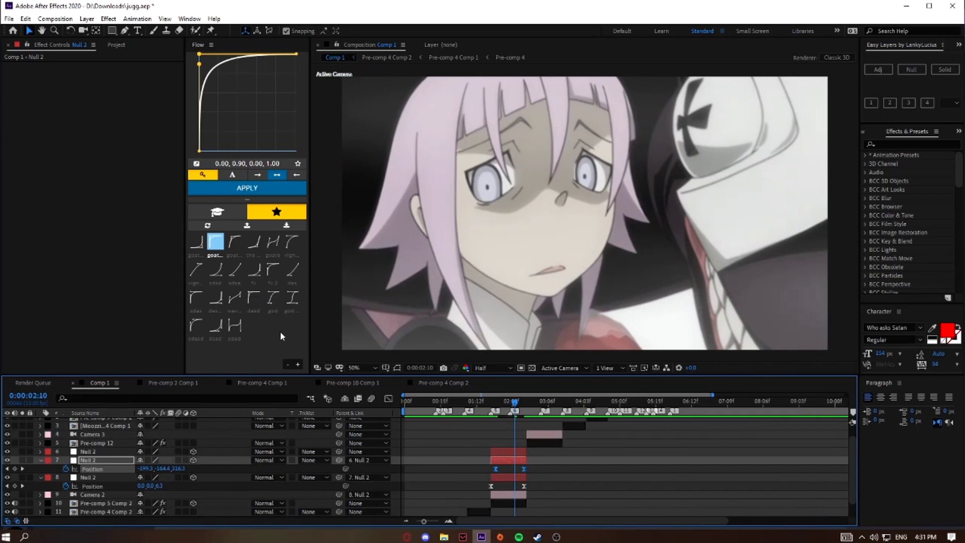
{"action": "left_click", "coordinate": [562, 492]}
{"action": "left_click_drag", "start_coordinate": [524, 475], "coordinate": [457, 466]}
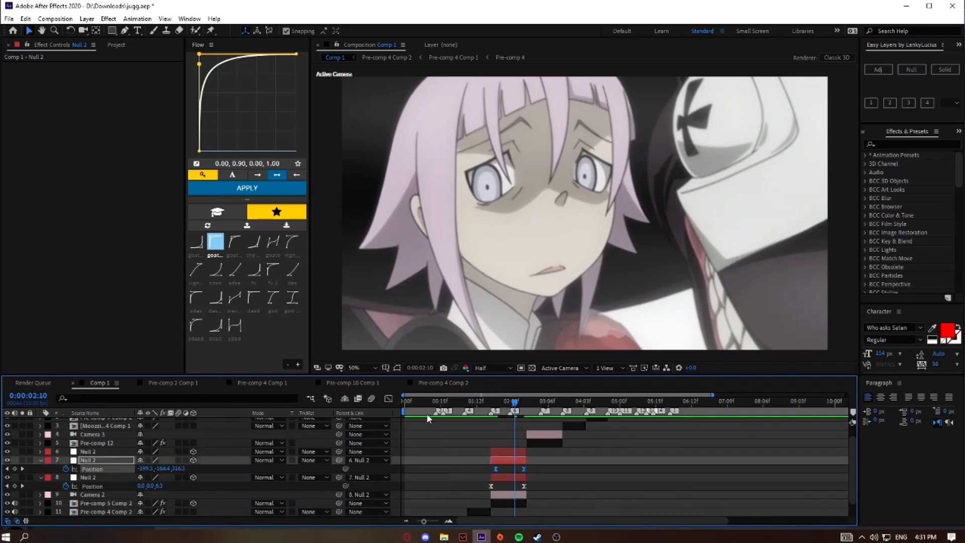
Step: Display the layer 7 null's Position as an enlarged speed graph focused on its two keyframes
{"action": "left_click", "coordinate": [389, 399]}
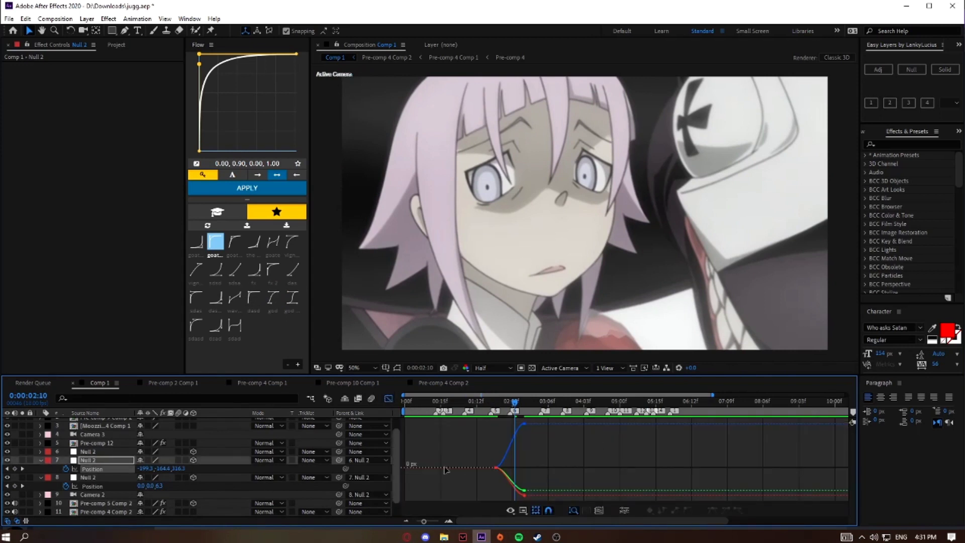
{"action": "right_click", "coordinate": [588, 458]}
{"action": "left_click", "coordinate": [628, 368]}
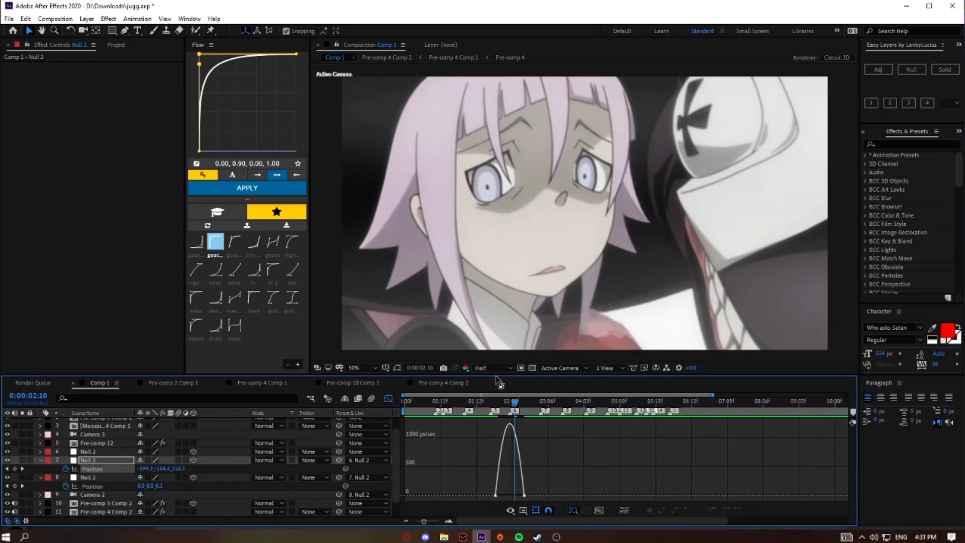
{"action": "left_click_drag", "start_coordinate": [501, 375], "coordinate": [505, 261]}
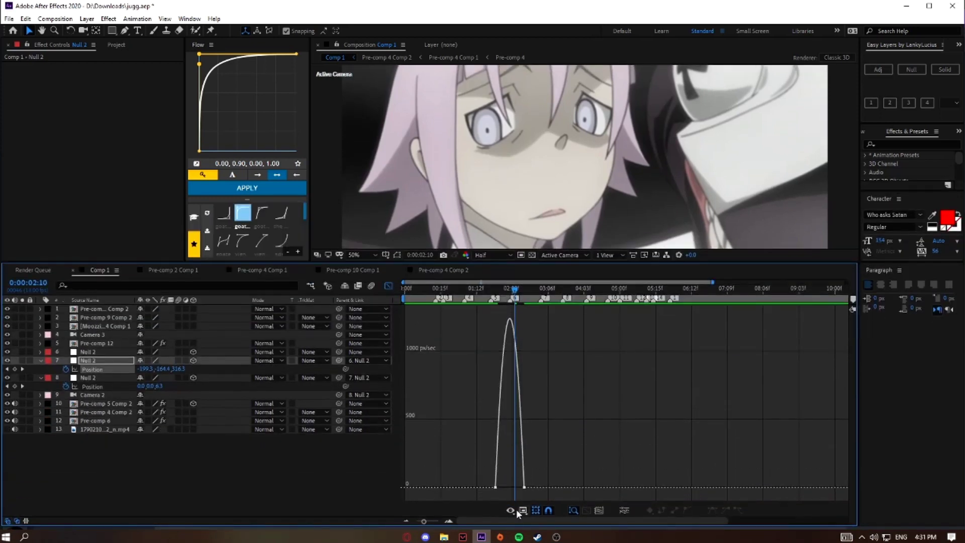
{"action": "left_click_drag", "start_coordinate": [431, 522], "coordinate": [438, 522]}
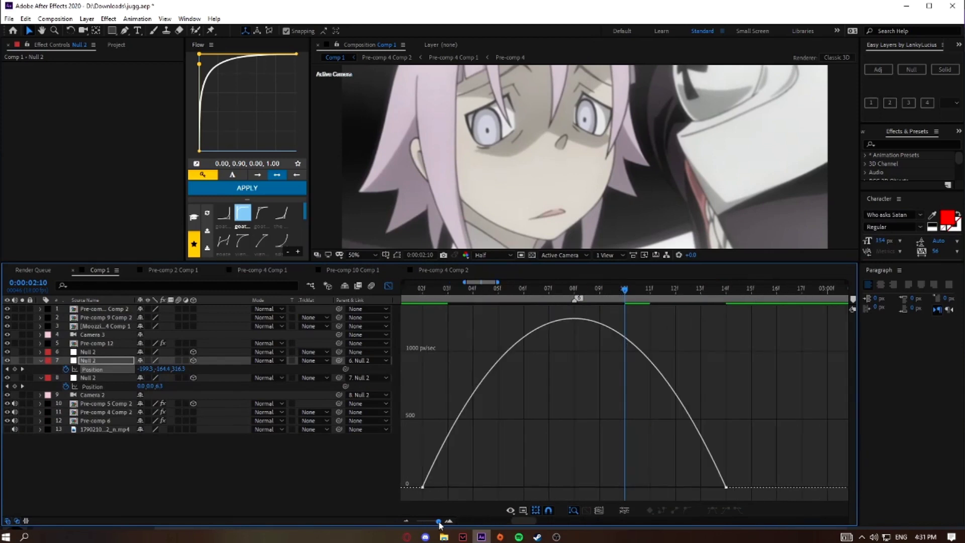
Step: Lengthen the ease handles of both layer 7 null Position keyframes so the speed peaks at the 0:00:02:08 marker
{"action": "left_click", "coordinate": [423, 491]}
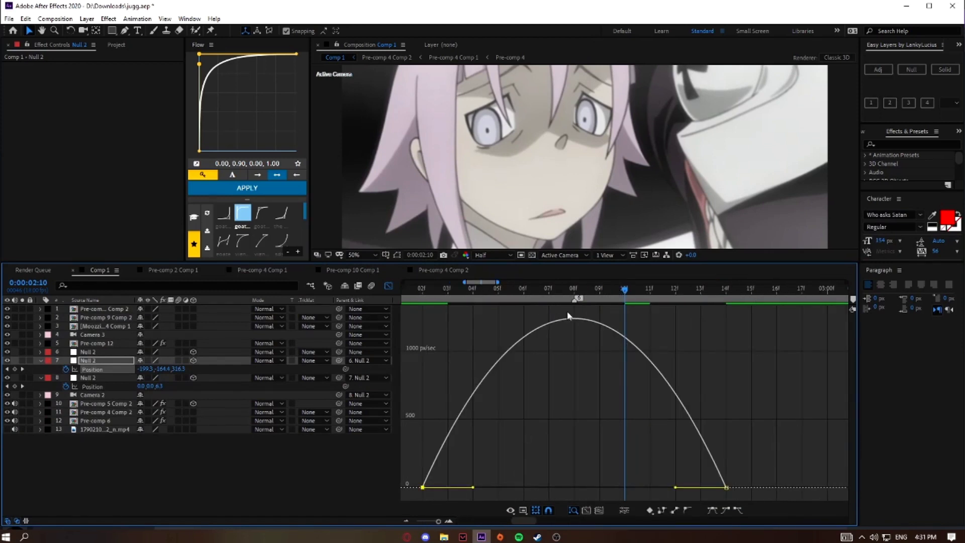
{"action": "left_click", "coordinate": [578, 301]}
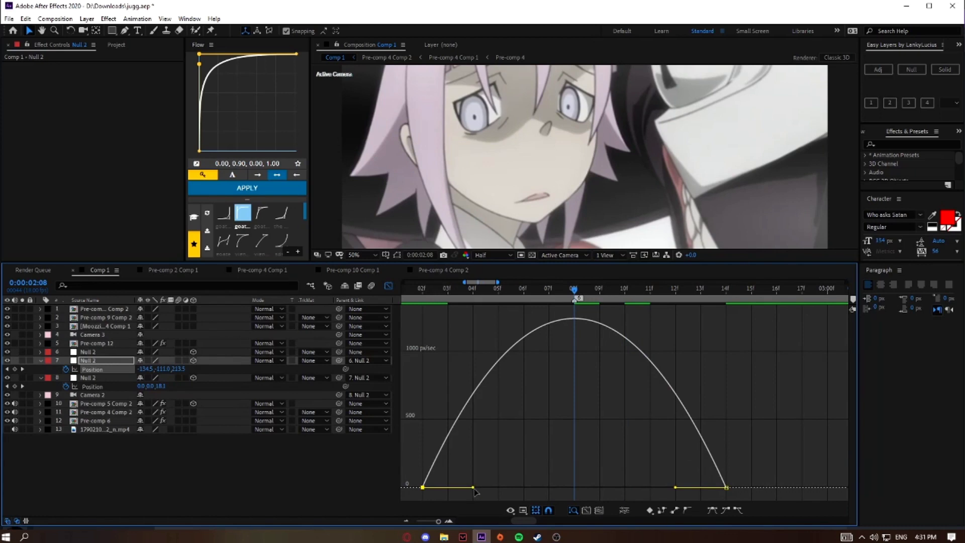
{"action": "left_click_drag", "start_coordinate": [474, 489], "coordinate": [529, 485]}
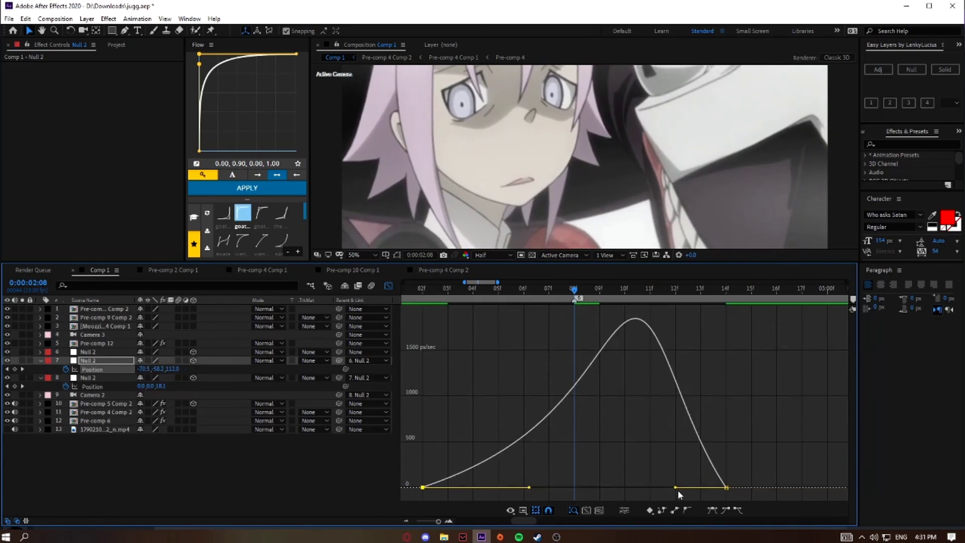
{"action": "left_click_drag", "start_coordinate": [676, 490], "coordinate": [621, 489]}
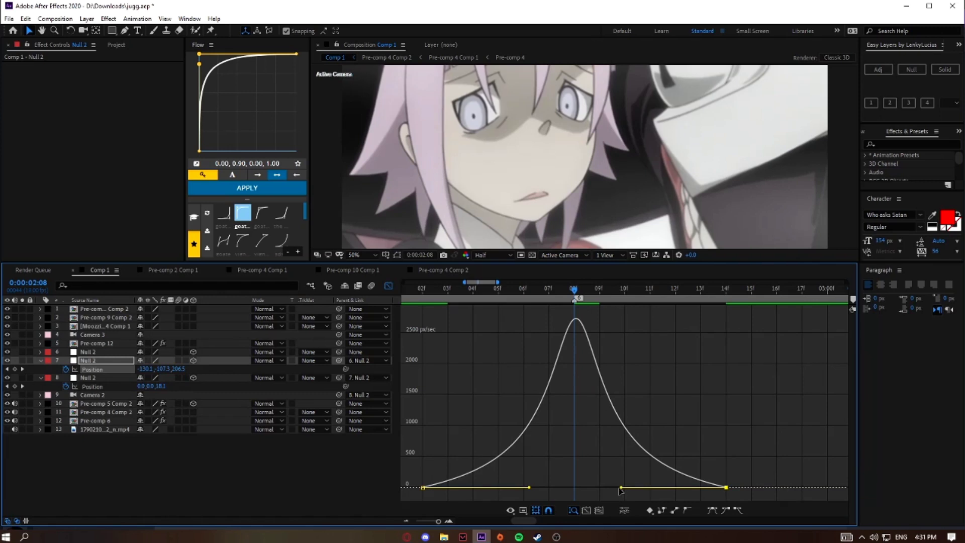
{"action": "left_click_drag", "start_coordinate": [621, 488], "coordinate": [616, 489]}
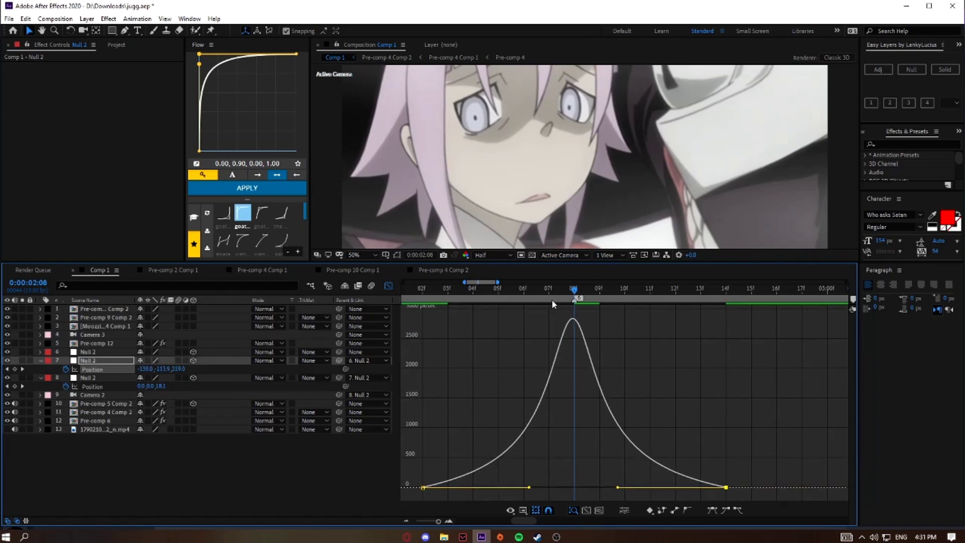
{"action": "left_click_drag", "start_coordinate": [550, 291], "coordinate": [549, 400]}
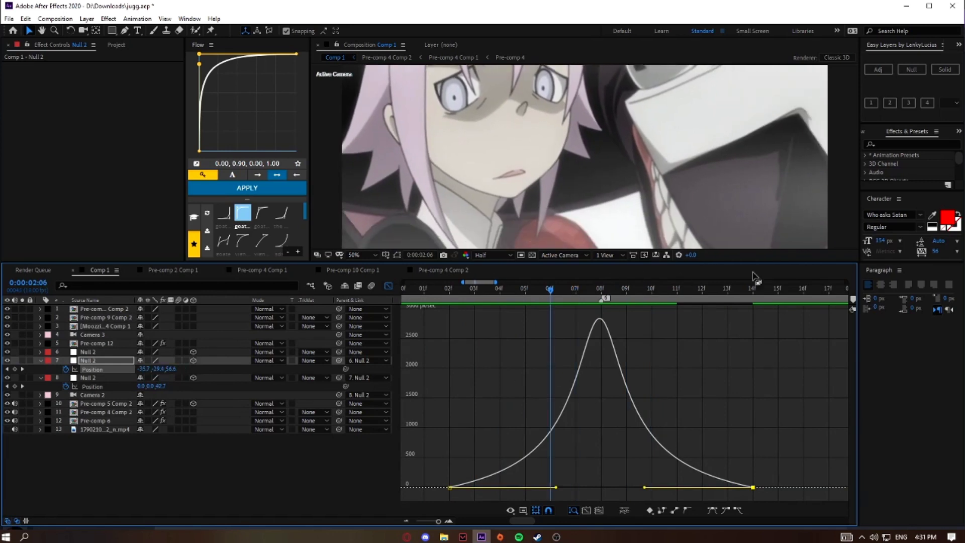
Step: Leave the graph editor, read the layer 7 null's Position easing into Flow, and preview the camera move
{"action": "left_click_drag", "start_coordinate": [776, 262], "coordinate": [767, 327]}
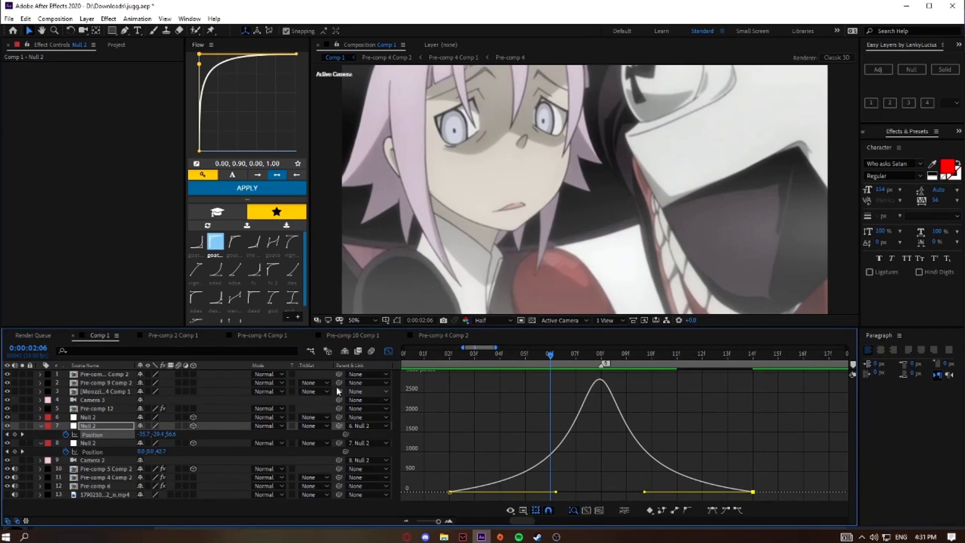
{"action": "left_click", "coordinate": [388, 351]}
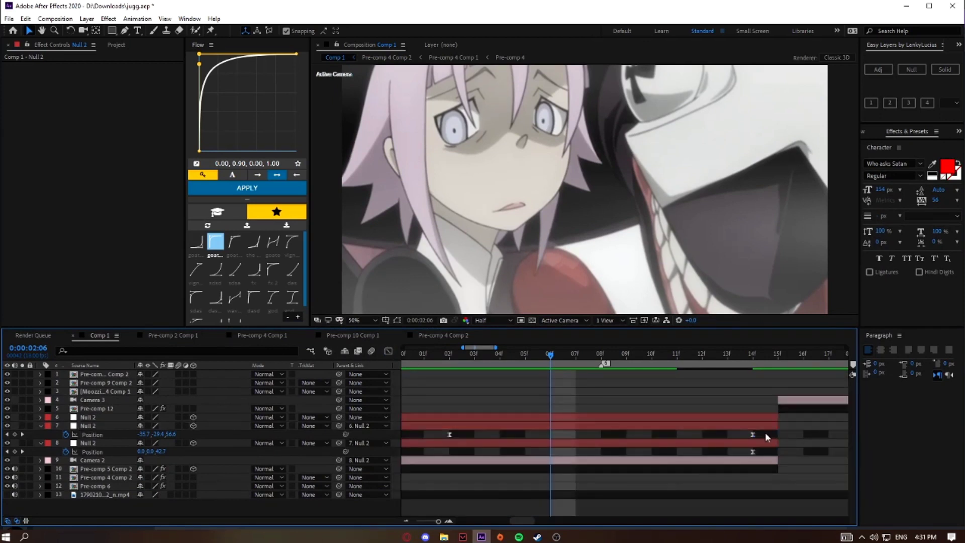
{"action": "left_click", "coordinate": [196, 164]}
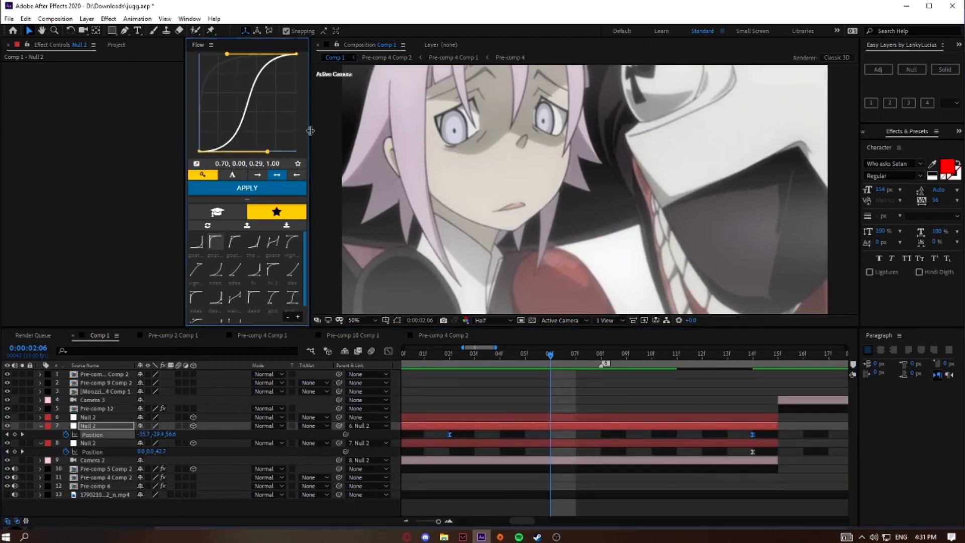
{"action": "left_click_drag", "start_coordinate": [443, 524], "coordinate": [431, 523]}
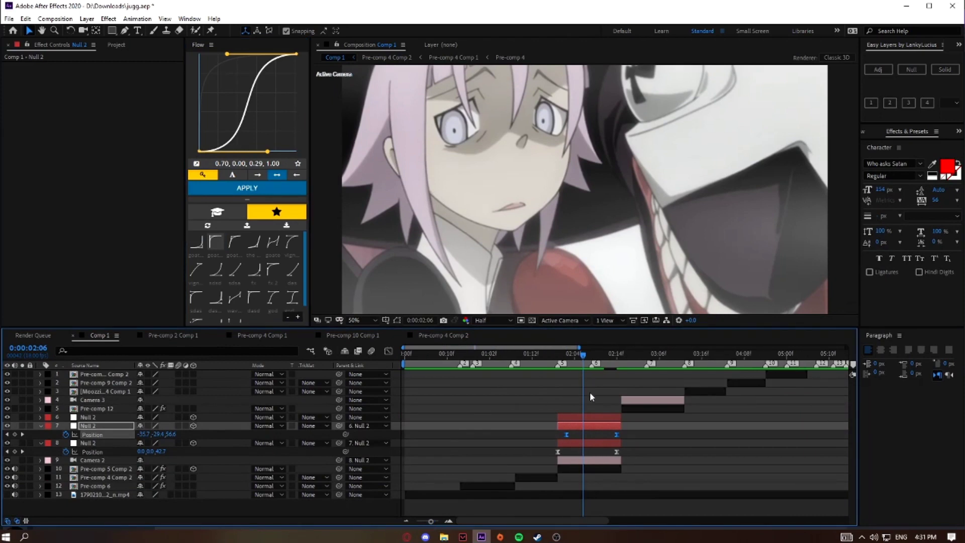
{"action": "left_click_drag", "start_coordinate": [576, 361], "coordinate": [604, 455]}
{"action": "key", "text": "space"}
{"action": "scroll", "coordinate": [598, 457], "scroll_direction": "down", "scroll_amount": 3}
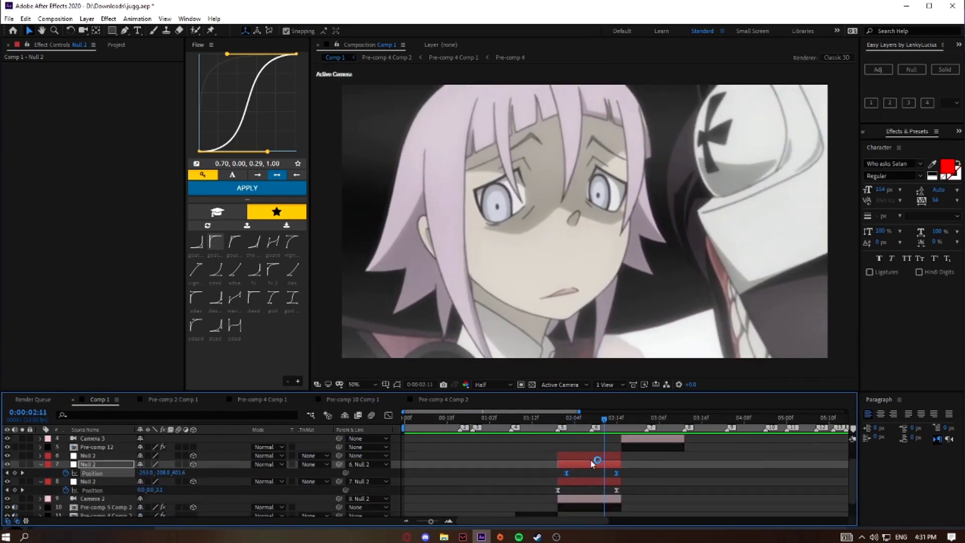
Step: Lengthen the outgoing ease of the layer 7 null's first Position keyframe for a sharper speed peak, and preview the move
{"action": "left_click", "coordinate": [390, 416]}
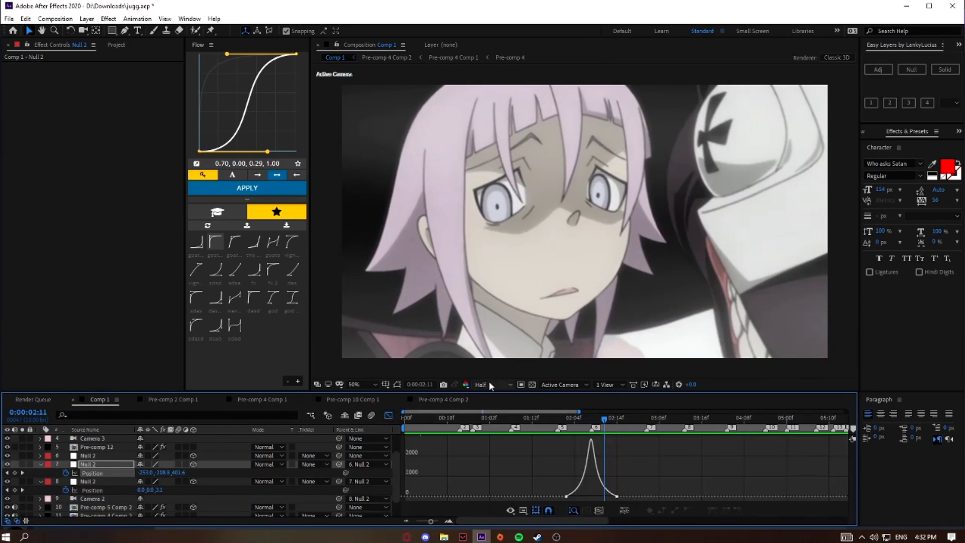
{"action": "left_click", "coordinate": [566, 496]}
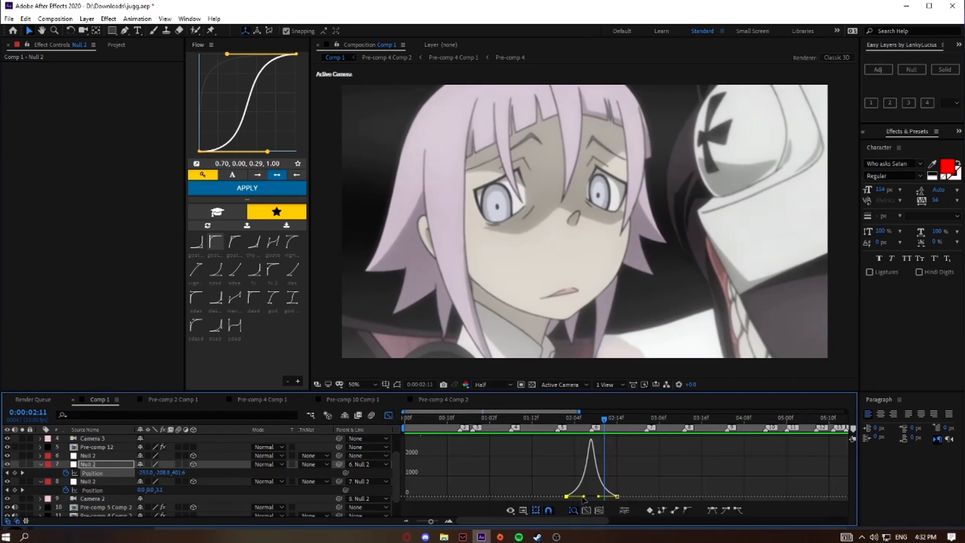
{"action": "left_click_drag", "start_coordinate": [582, 496], "coordinate": [595, 496]}
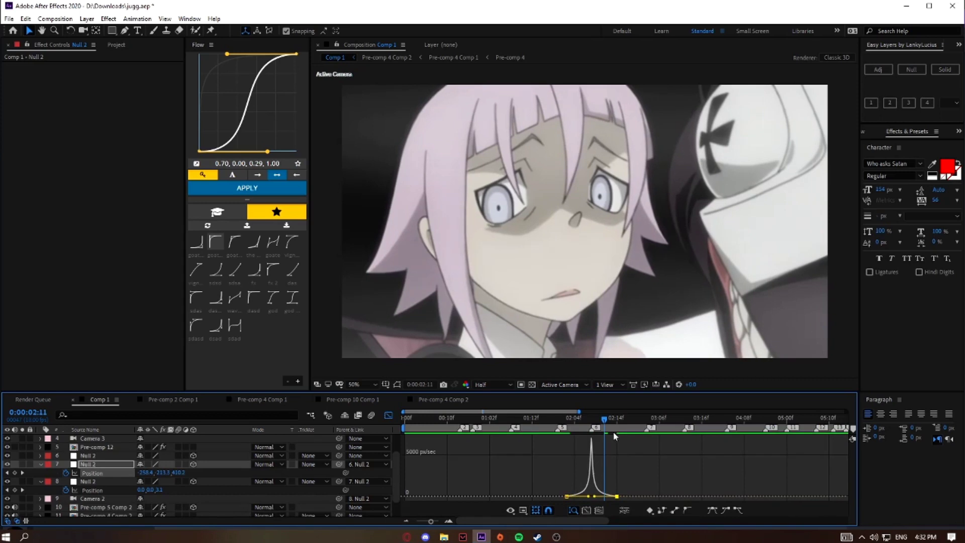
{"action": "left_click_drag", "start_coordinate": [604, 425], "coordinate": [560, 442]}
{"action": "key", "text": "space"}
{"action": "key", "text": "space"}
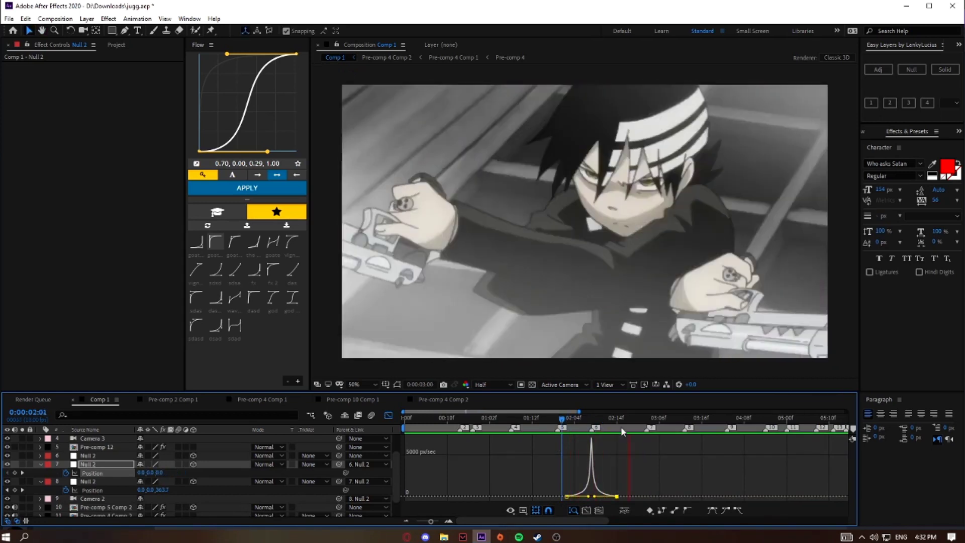
{"action": "left_click_drag", "start_coordinate": [620, 426], "coordinate": [596, 438]}
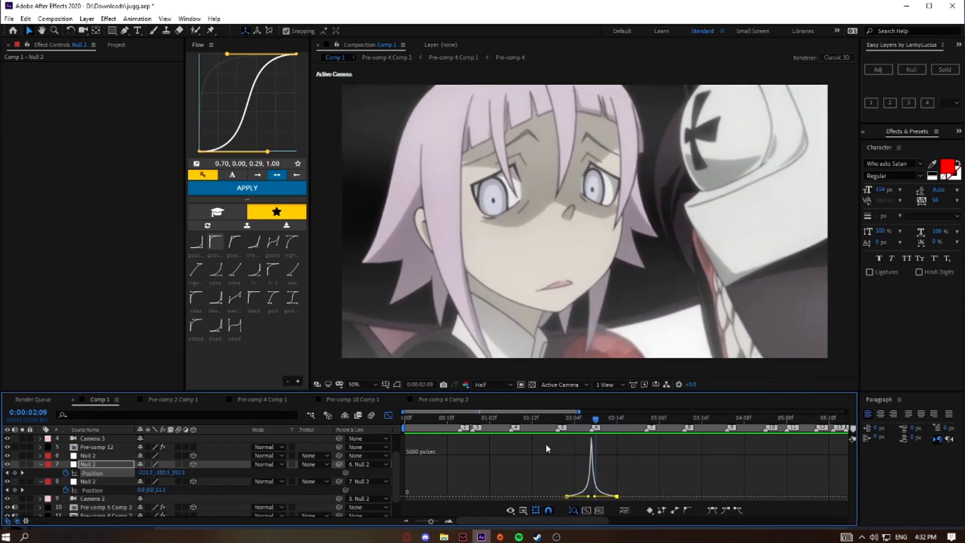
{"action": "left_click", "coordinate": [389, 415]}
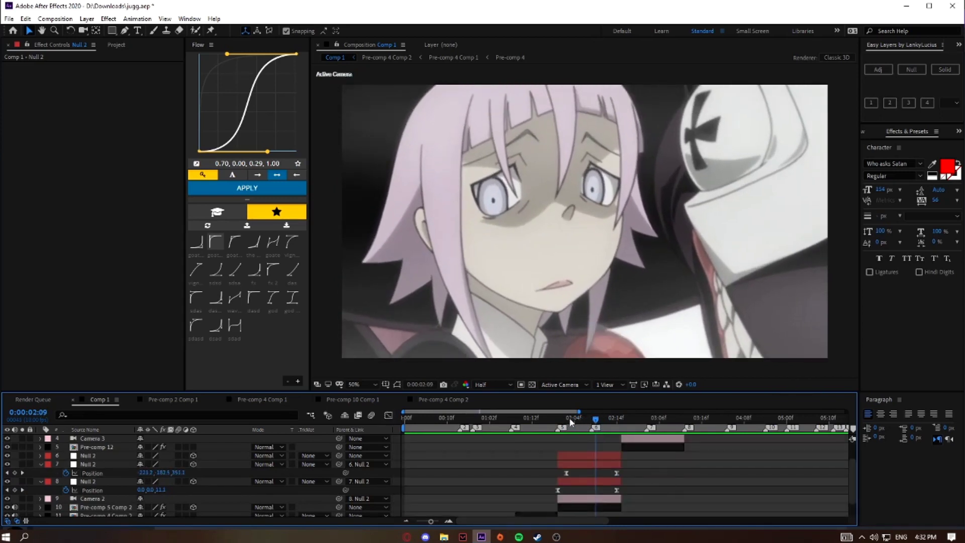
Step: Add a Position keyframe to the layer 6 null at 0:00:02:07
{"action": "left_click_drag", "start_coordinate": [595, 425], "coordinate": [588, 461]}
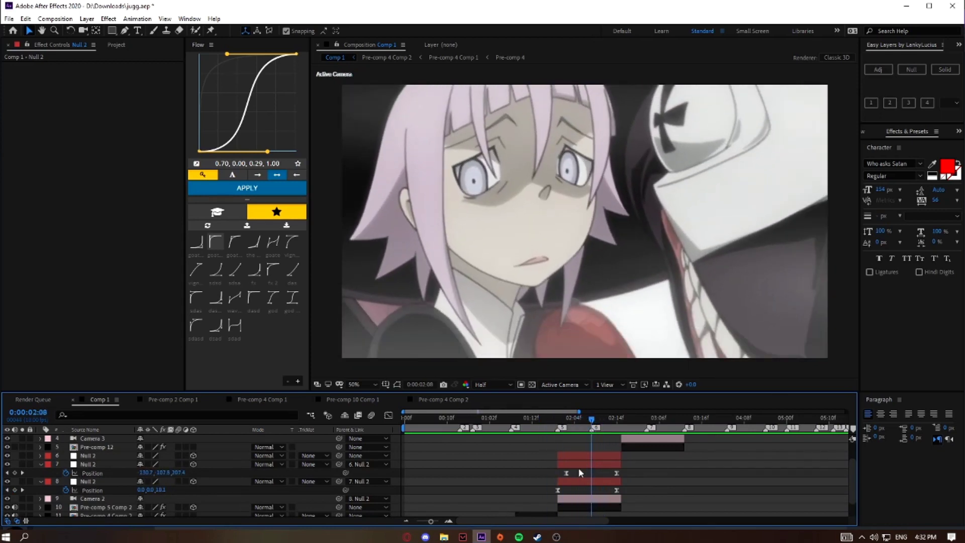
{"action": "left_click", "coordinate": [588, 429]}
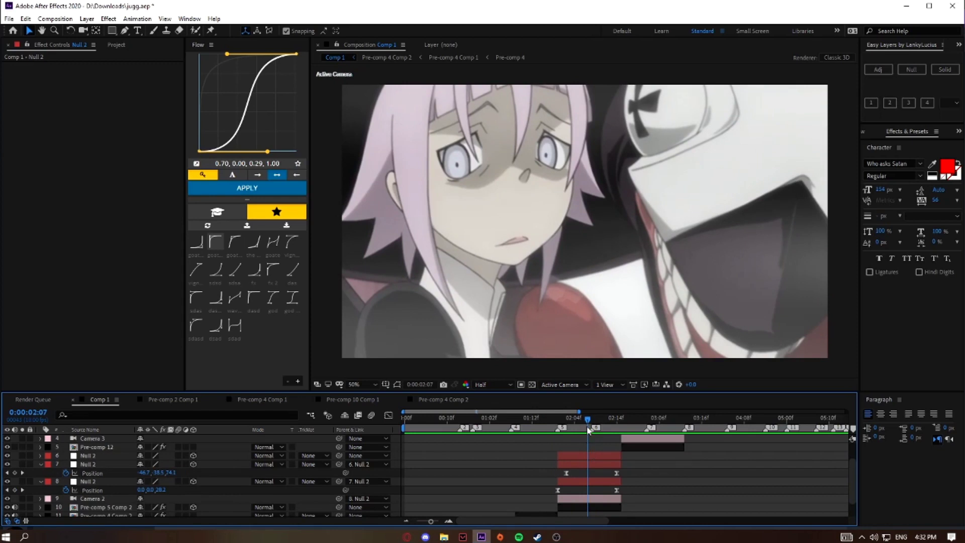
{"action": "left_click", "coordinate": [594, 455]}
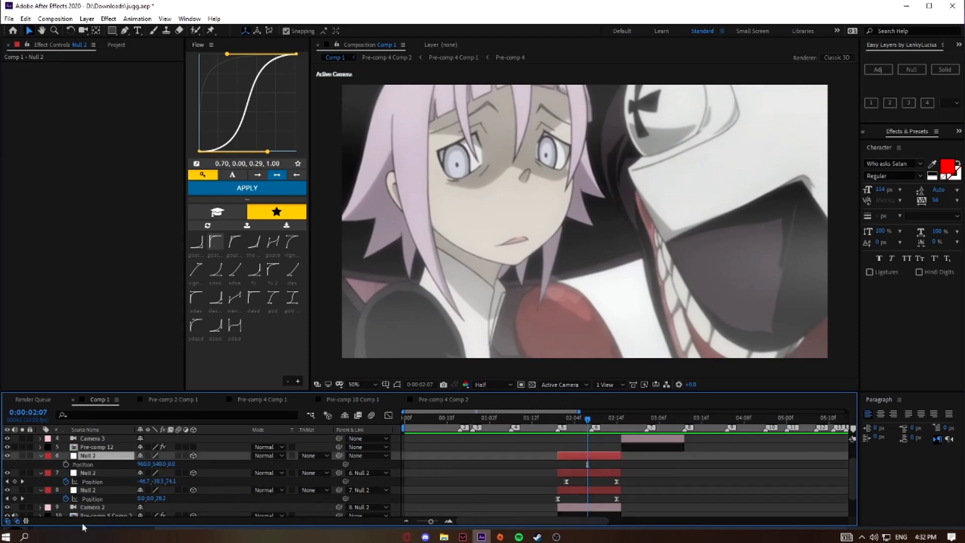
Step: Set the layer 6 null's X position to 1618 at 0:00:02:14 and apply the 1.00, 0.00, 1.00, 0.12 Flow curve to both keyframes
{"action": "left_click_drag", "start_coordinate": [587, 420], "coordinate": [618, 440]}
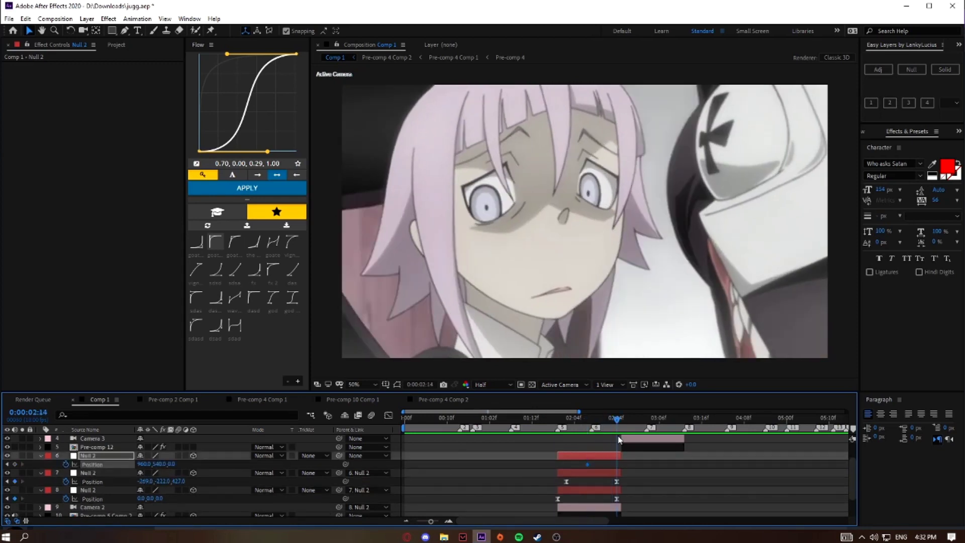
{"action": "left_click_drag", "start_coordinate": [142, 464], "coordinate": [491, 482]}
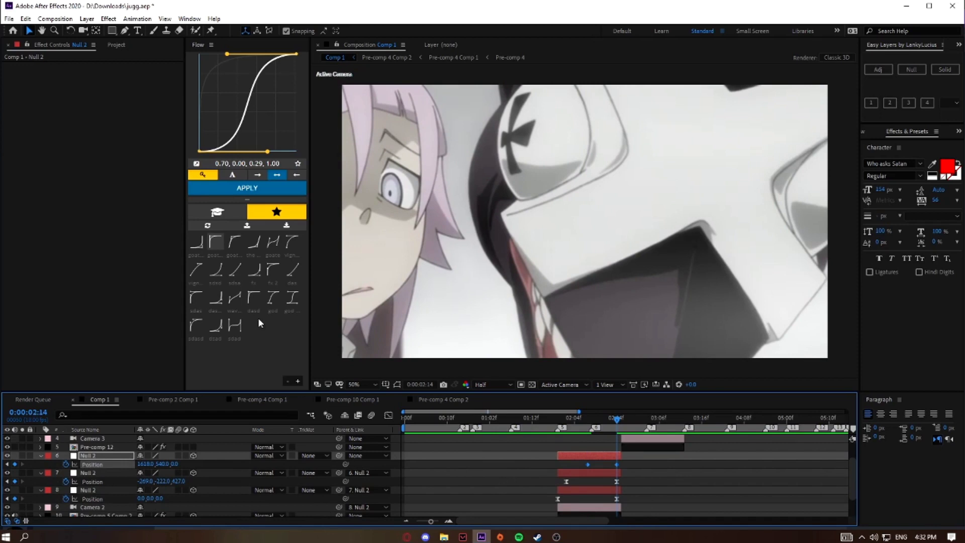
{"action": "left_click", "coordinate": [196, 242]}
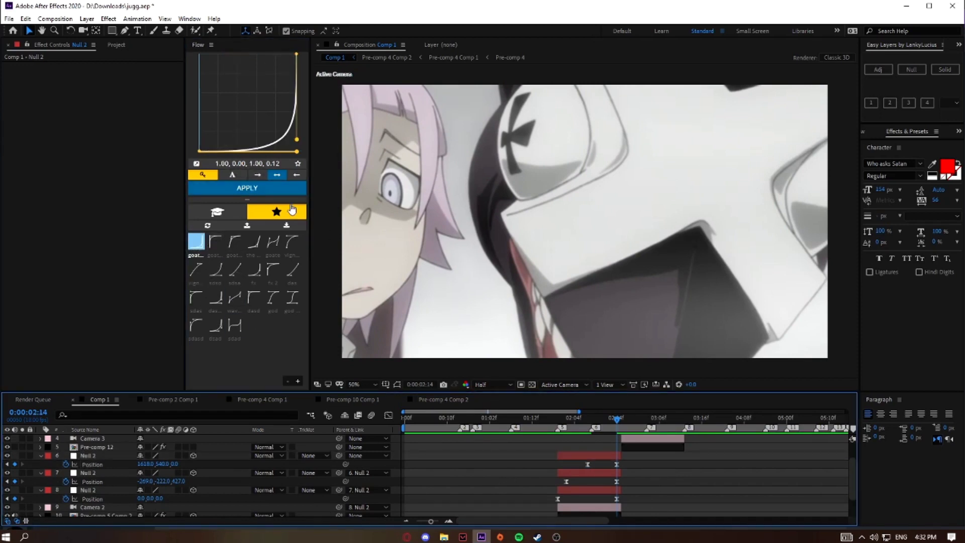
Step: Add a null object directly above Camera 3 with the playhead at 0:00:02:15, where Camera 3 starts
{"action": "left_click_drag", "start_coordinate": [613, 424], "coordinate": [622, 452]}
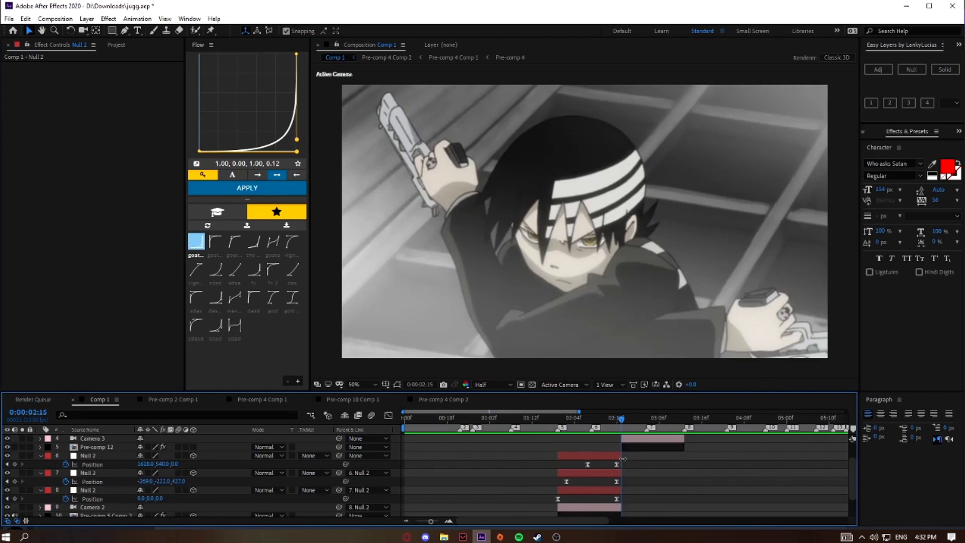
{"action": "scroll", "coordinate": [636, 476], "scroll_direction": "up", "scroll_amount": 2}
{"action": "left_click", "coordinate": [636, 465]}
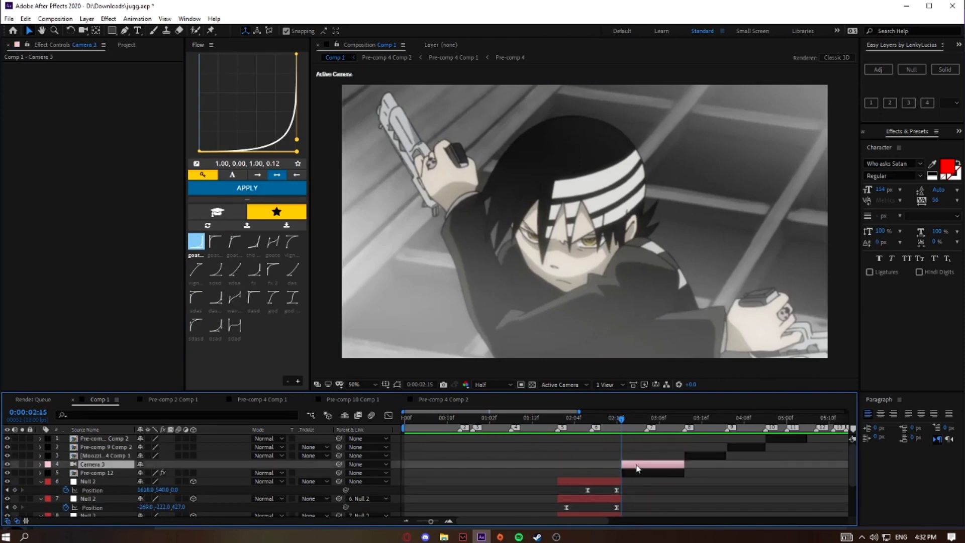
{"action": "right_click", "coordinate": [156, 466]}
{"action": "mouse_move", "coordinate": [206, 358]}
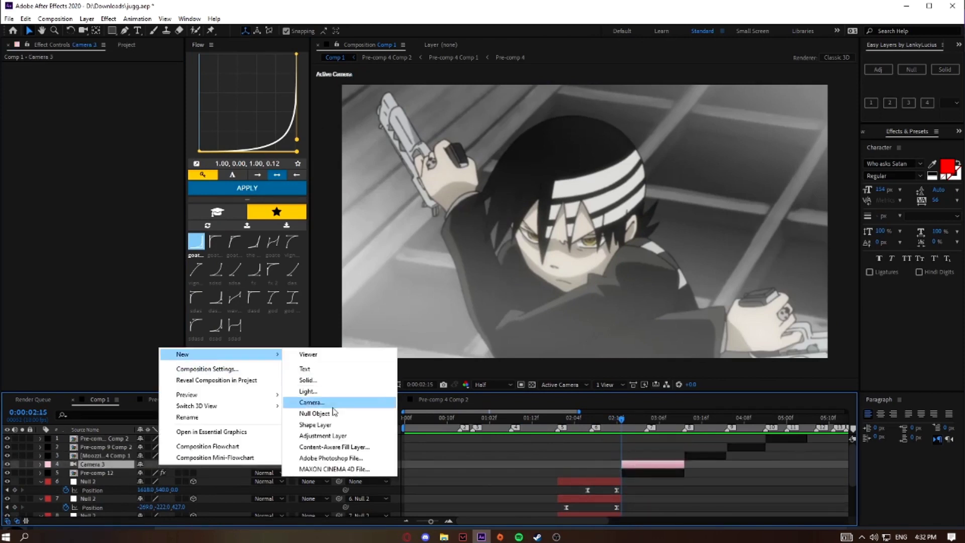
{"action": "left_click", "coordinate": [314, 413]}
Step: Trim the new null to Camera 3's span from 0:00:02:15 to 0:00:03:12 by splitting it and deleting the excess parts
{"action": "key", "text": "ctrl+shift+d"}
{"action": "left_click_drag", "start_coordinate": [665, 423], "coordinate": [684, 430]}
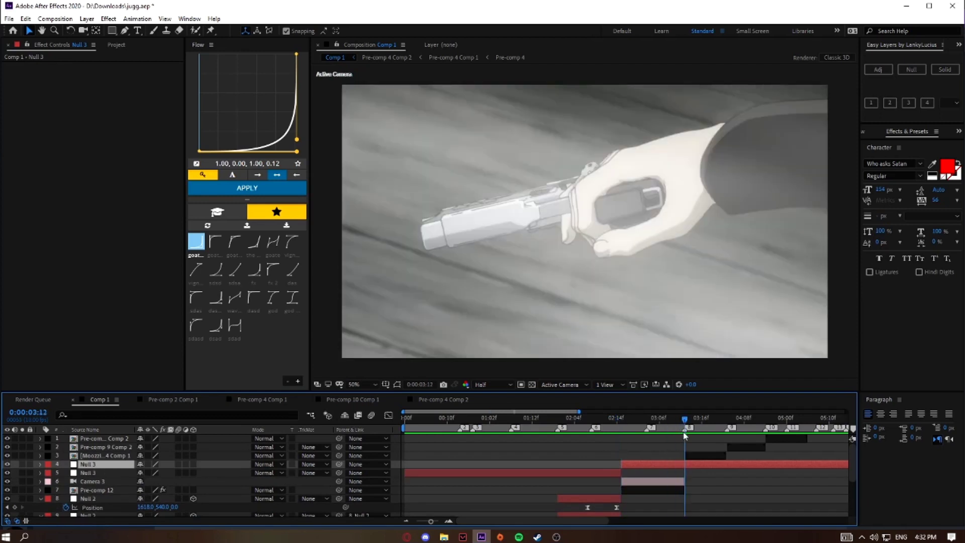
{"action": "key", "text": "ctrl+shift+d"}
{"action": "key", "text": "Delete"}
{"action": "left_click", "coordinate": [604, 473]}
{"action": "key", "text": "Delete"}
{"action": "left_click", "coordinate": [629, 422]}
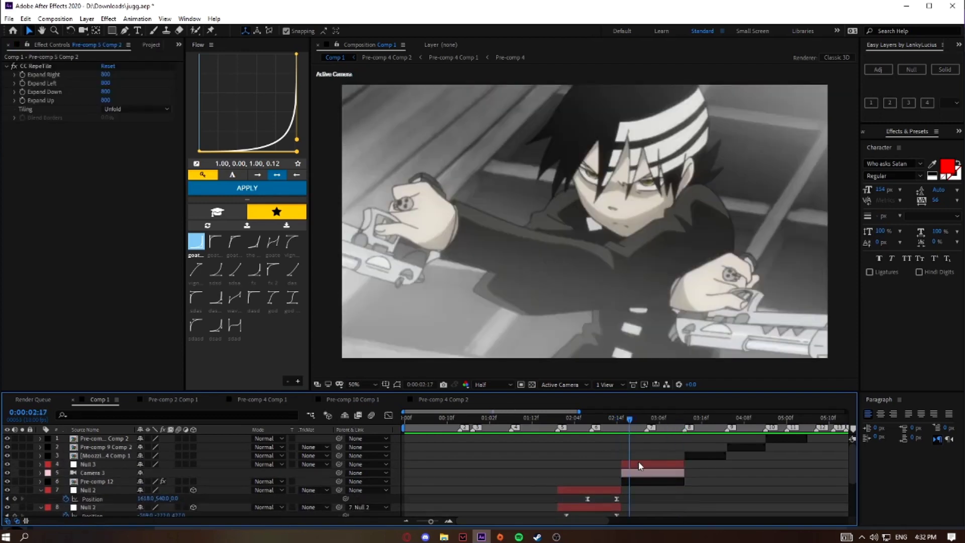
Step: Duplicate the trimmed null twice and make all three Null 3 layers and Pre-comp 12 3D
{"action": "left_click", "coordinate": [638, 464]}
{"action": "key", "text": "ctrl+d"}
{"action": "key", "text": "ctrl+d"}
{"action": "left_click", "coordinate": [638, 490]}
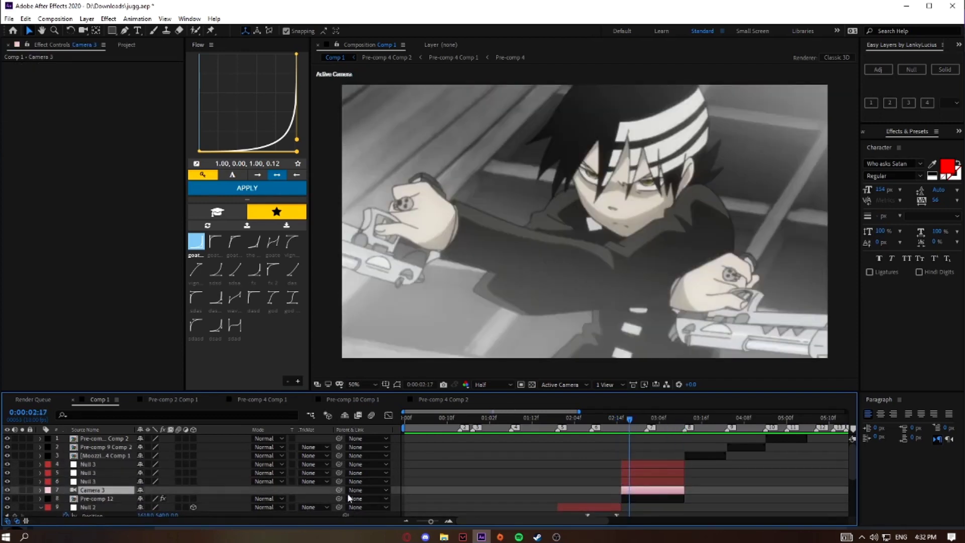
{"action": "left_click", "coordinate": [89, 496]}
{"action": "left_click", "coordinate": [94, 460], "text": "shift"}
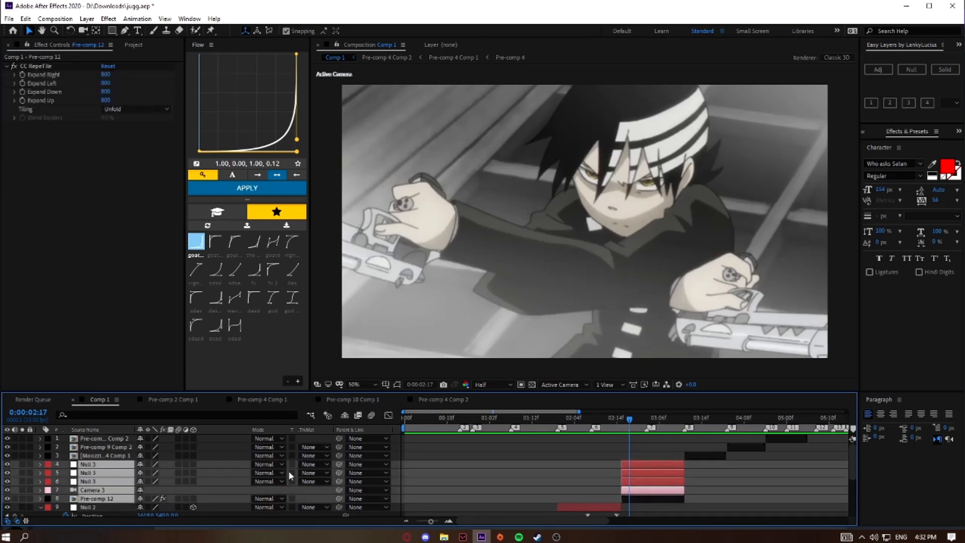
{"action": "left_click", "coordinate": [194, 464]}
Step: Parent Camera 3 to the layer 6 null, the layer 6 null to layer 5, and the layer 5 null to layer 4
{"action": "left_click", "coordinate": [724, 490]}
{"action": "left_click", "coordinate": [659, 490]}
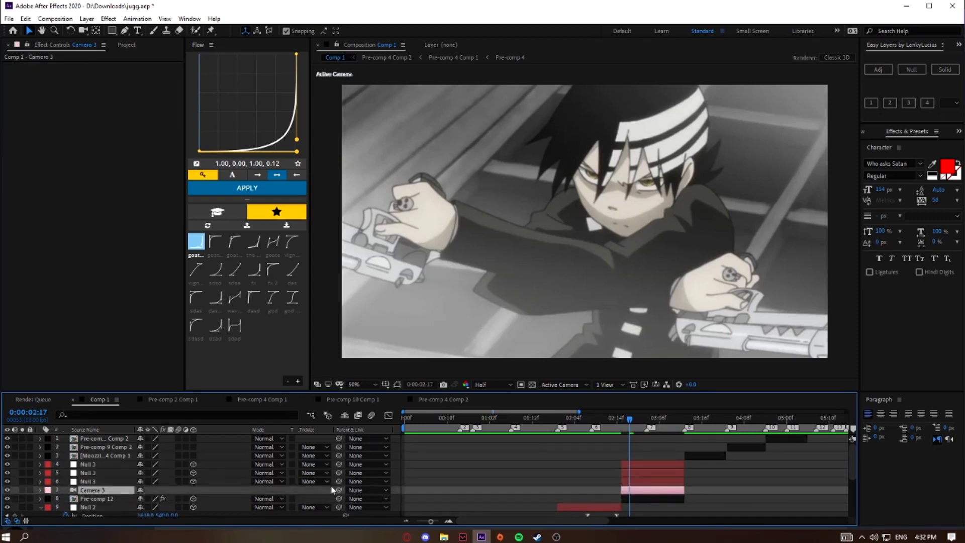
{"action": "left_click_drag", "start_coordinate": [339, 490], "coordinate": [158, 480]}
{"action": "left_click_drag", "start_coordinate": [338, 481], "coordinate": [89, 463]}
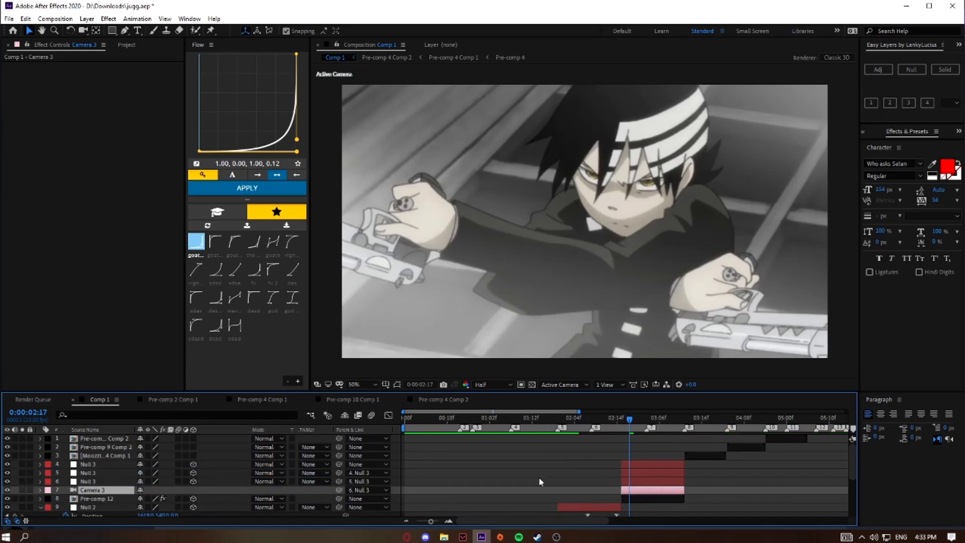
{"action": "left_click", "coordinate": [539, 477]}
Step: Add Position keyframes to the layer 6 null at 0:00:02:15 and 0:00:03:10, and return to the first one
{"action": "left_click", "coordinate": [622, 431]}
{"action": "left_click", "coordinate": [640, 482]}
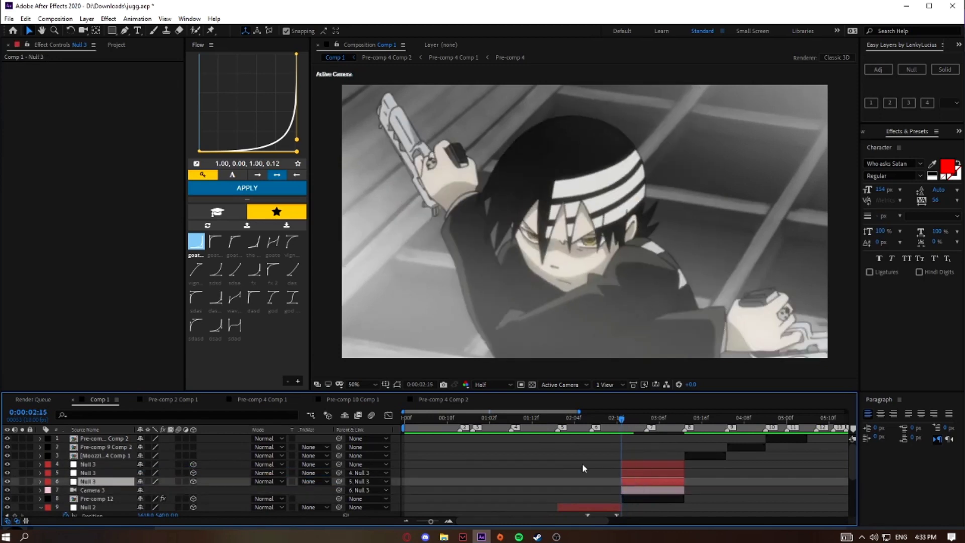
{"action": "key", "text": "p"}
{"action": "left_click", "coordinate": [676, 429]}
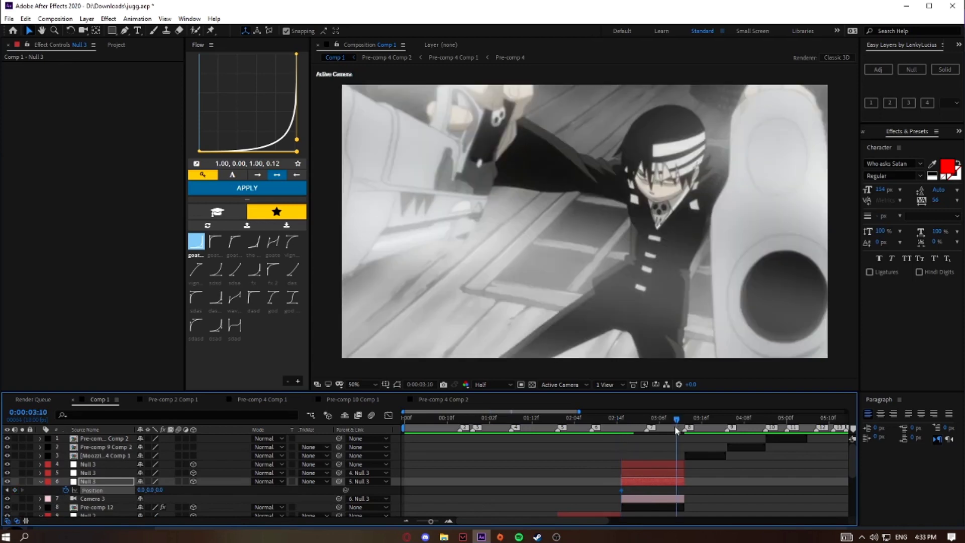
{"action": "left_click", "coordinate": [15, 490]}
{"action": "left_click", "coordinate": [7, 490]}
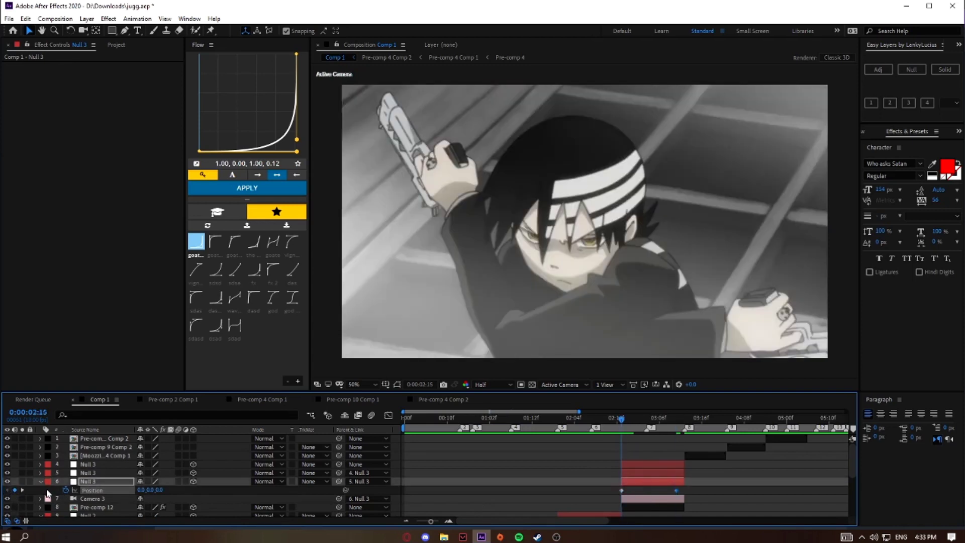
Step: Set the layer 6 null's starting X position to -232, apply the 0.00, 0.90, 0.00, 1.00 Flow curve, and preview the move
{"action": "mouse_move", "coordinate": [140, 489]}
{"action": "left_mouse_down"}
{"action": "mouse_move", "coordinate": [1, 500]}
{"action": "mouse_move", "coordinate": [157, 497]}
{"action": "left_mouse_up"}
{"action": "left_click_drag", "start_coordinate": [750, 267], "coordinate": [737, 267]}
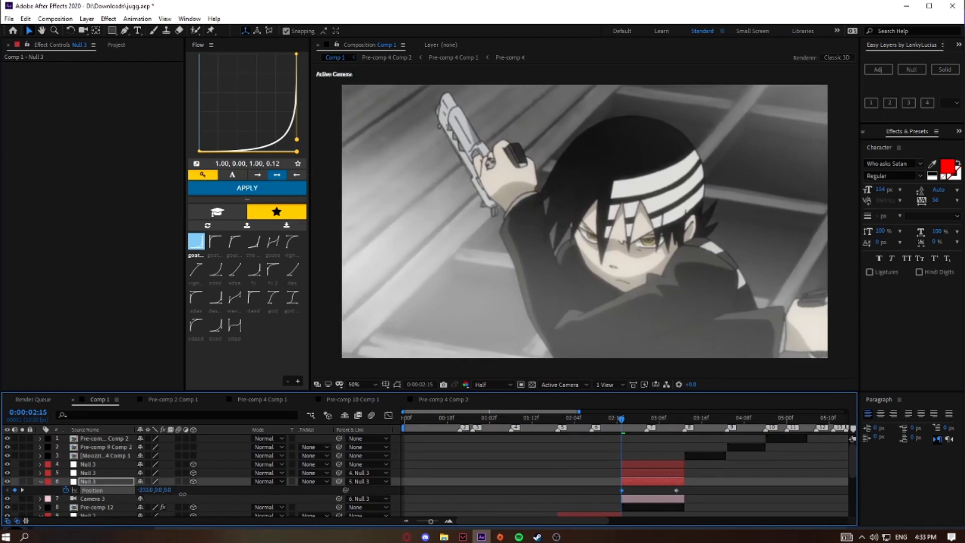
{"action": "left_click", "coordinate": [215, 242]}
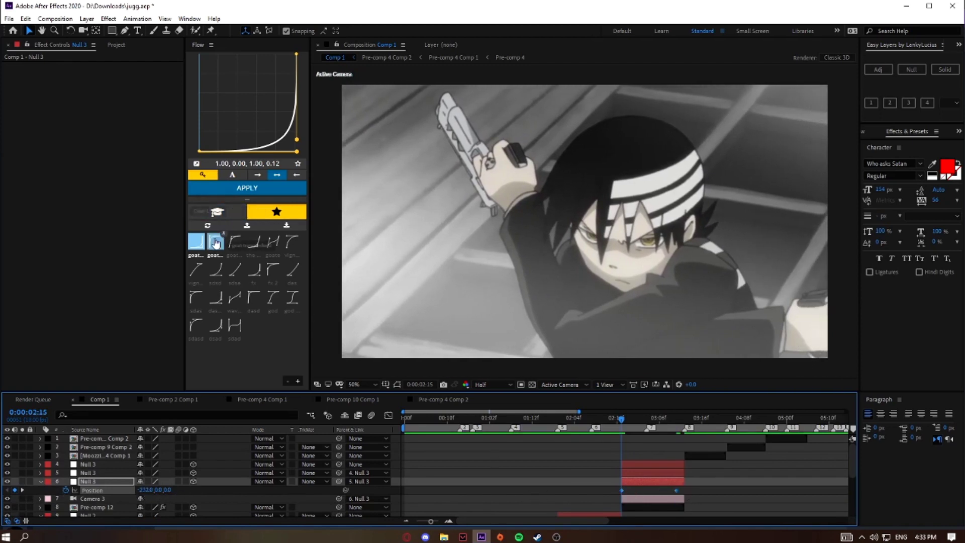
{"action": "left_click", "coordinate": [246, 187]}
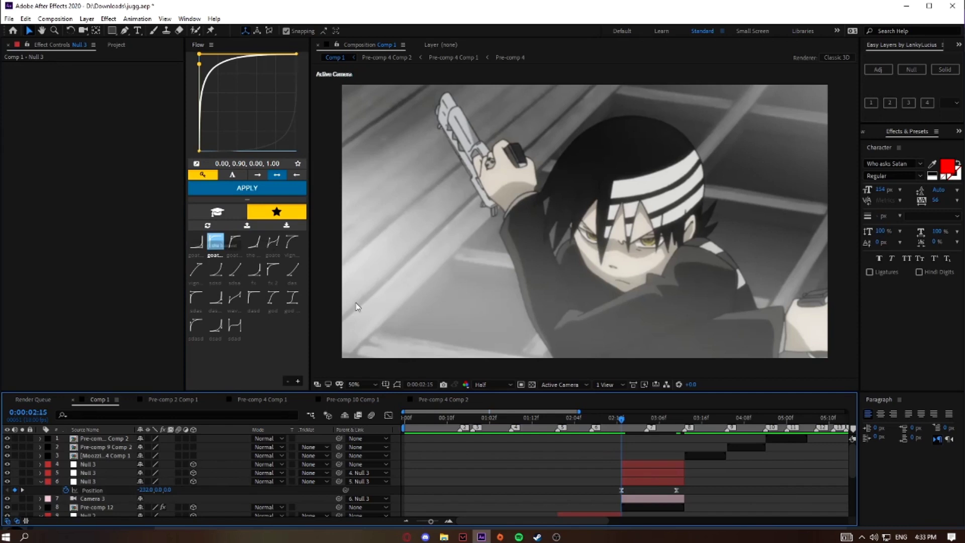
{"action": "left_click_drag", "start_coordinate": [620, 421], "coordinate": [572, 435]}
{"action": "key", "text": "space"}
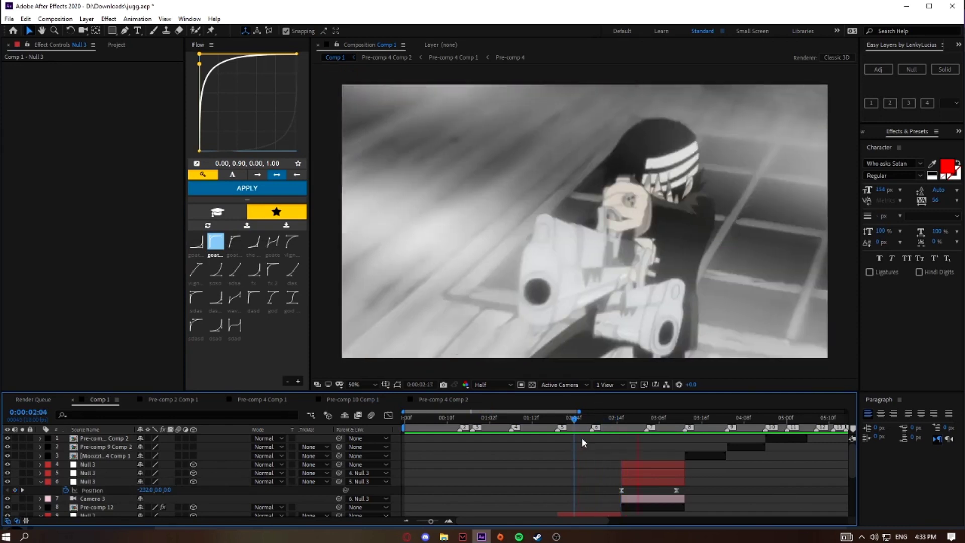
{"action": "key", "text": "space"}
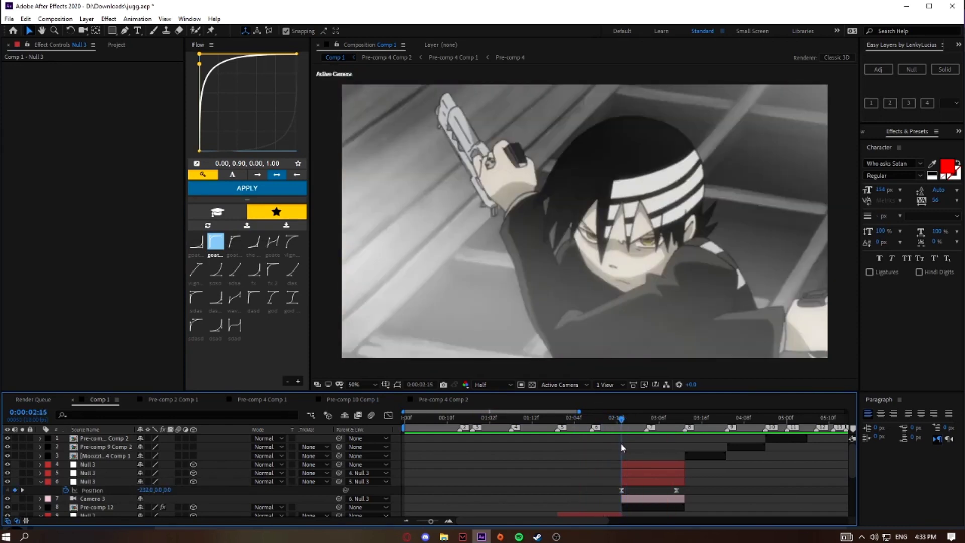
Step: Keyframe the layer 5 null's Position at 0:00:03:01 and set it to 231, -70, 209 at 0:00:03:11
{"action": "left_click_drag", "start_coordinate": [621, 444], "coordinate": [639, 473]}
{"action": "left_click", "coordinate": [637, 473]}
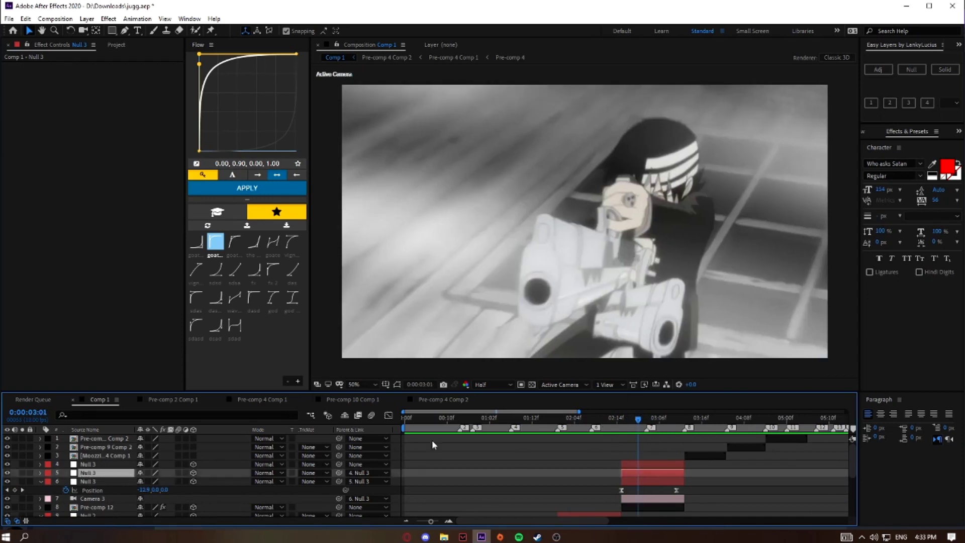
{"action": "key", "text": "p"}
{"action": "left_click", "coordinate": [66, 482]}
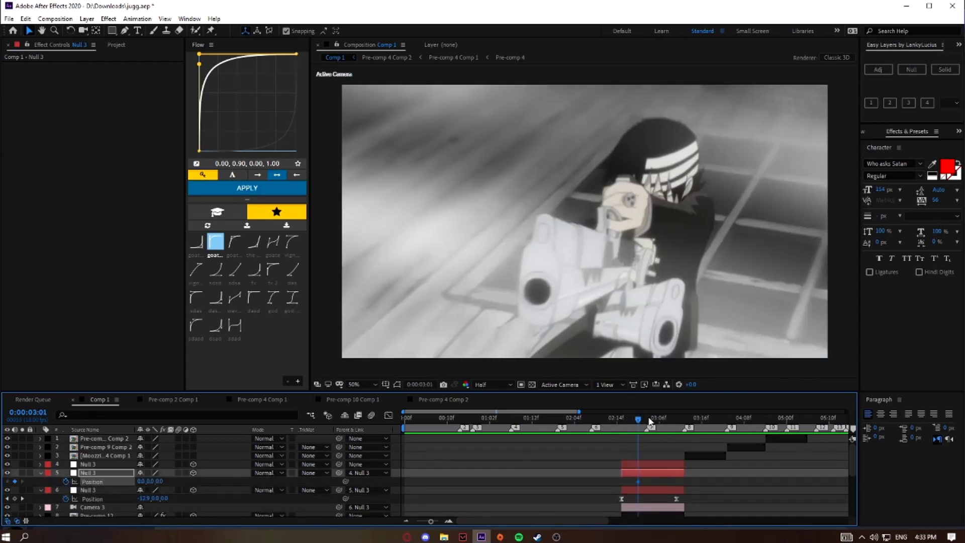
{"action": "left_click_drag", "start_coordinate": [651, 420], "coordinate": [680, 441]}
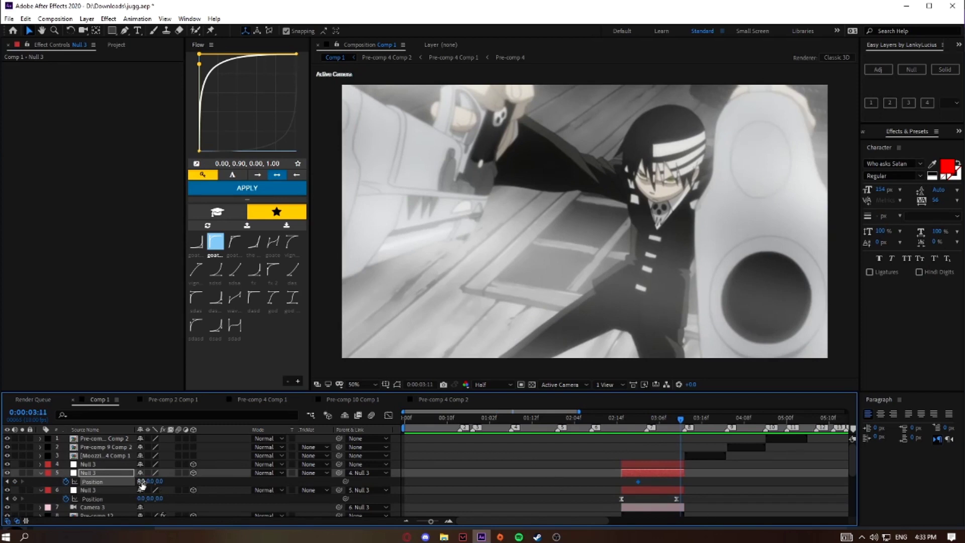
{"action": "left_click_drag", "start_coordinate": [141, 482], "coordinate": [257, 482]}
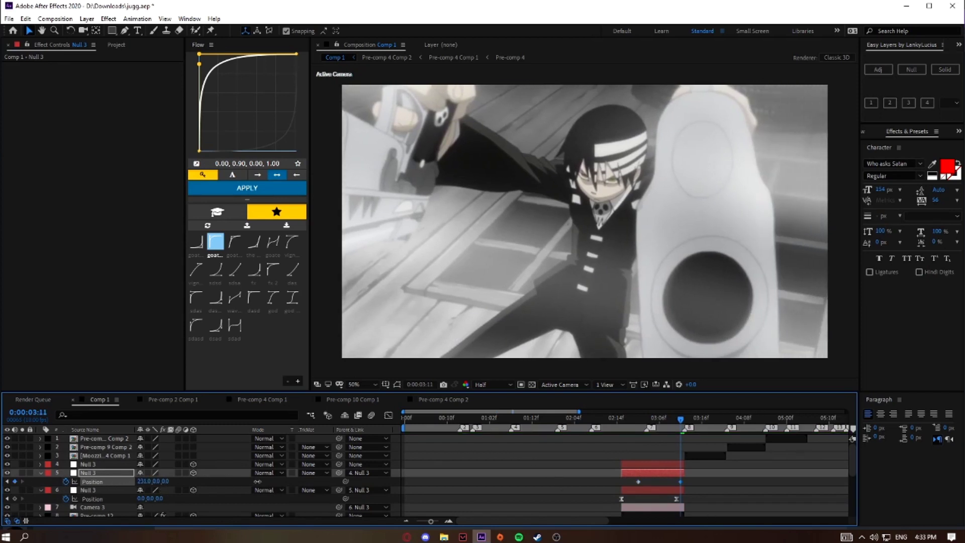
{"action": "left_click_drag", "start_coordinate": [156, 481], "coordinate": [294, 492]}
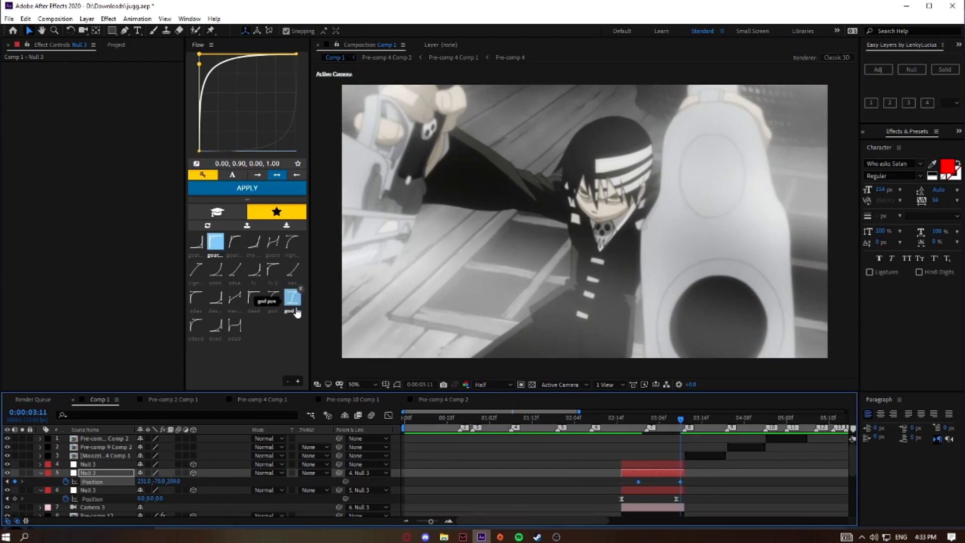
Step: Lengthen the eases of the layer 5 null's two Position keyframes in the graph editor for a sharp speed peak near 0:00:03:06
{"action": "left_click", "coordinate": [391, 418]}
{"action": "left_click", "coordinate": [391, 417]}
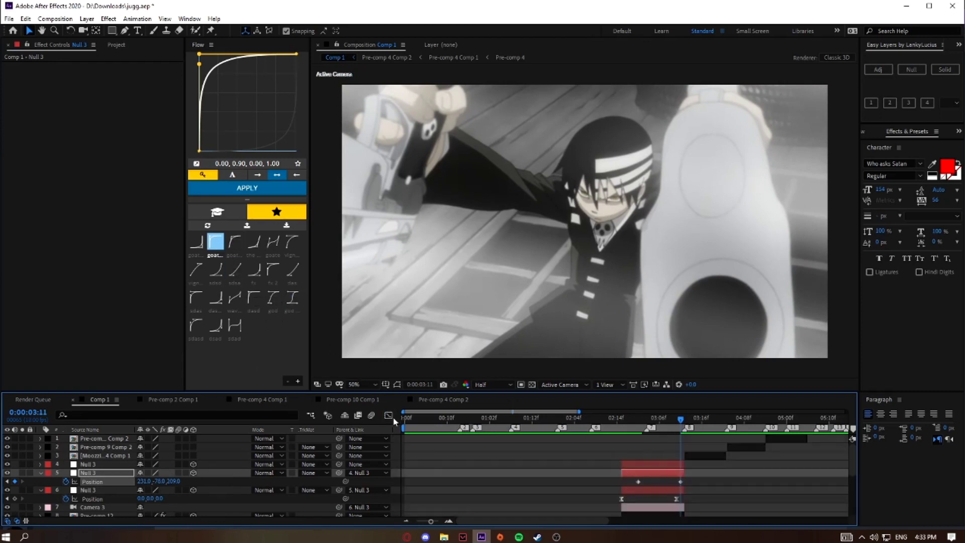
{"action": "left_click", "coordinate": [714, 480]}
{"action": "left_click", "coordinate": [389, 415]}
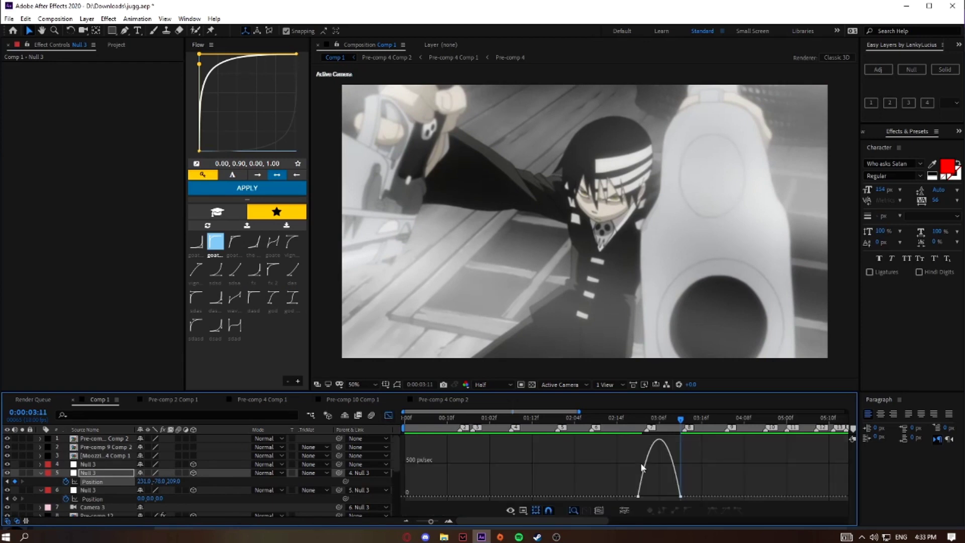
{"action": "left_click", "coordinate": [437, 522]}
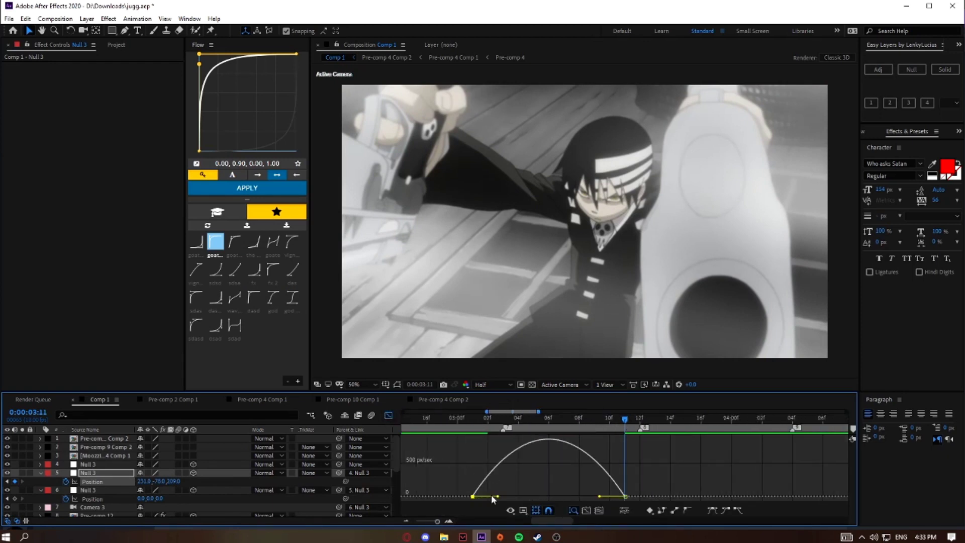
{"action": "left_click_drag", "start_coordinate": [506, 497], "coordinate": [565, 498]}
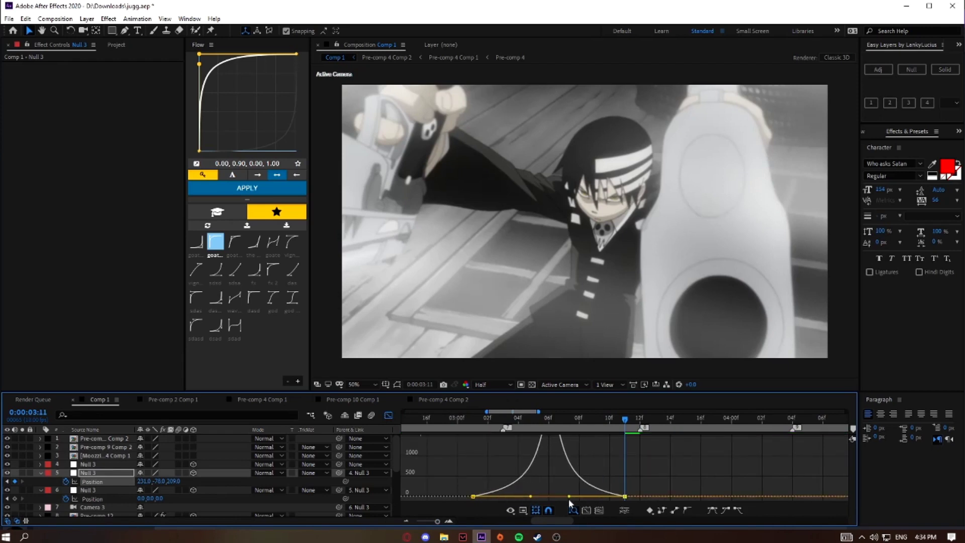
{"action": "left_click", "coordinate": [548, 429]}
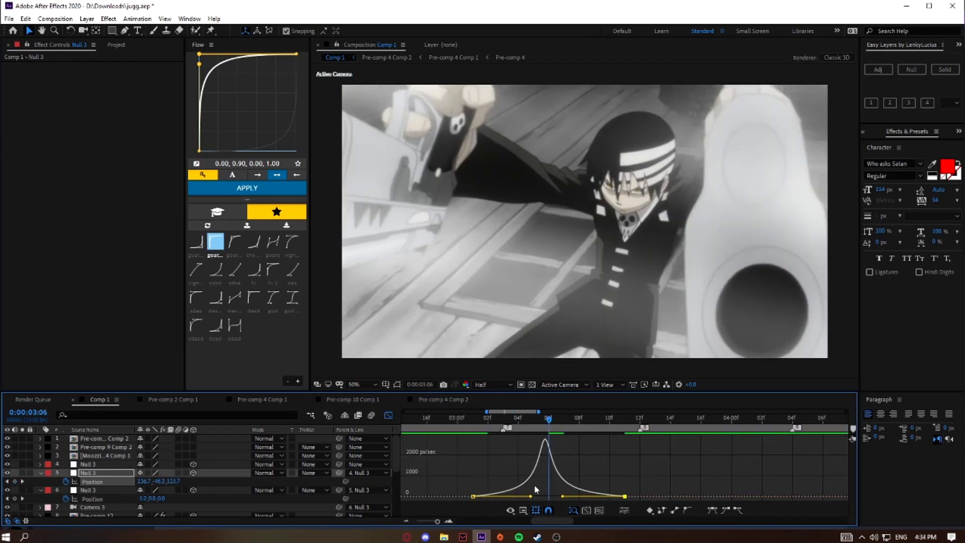
{"action": "left_click_drag", "start_coordinate": [531, 496], "coordinate": [536, 495]}
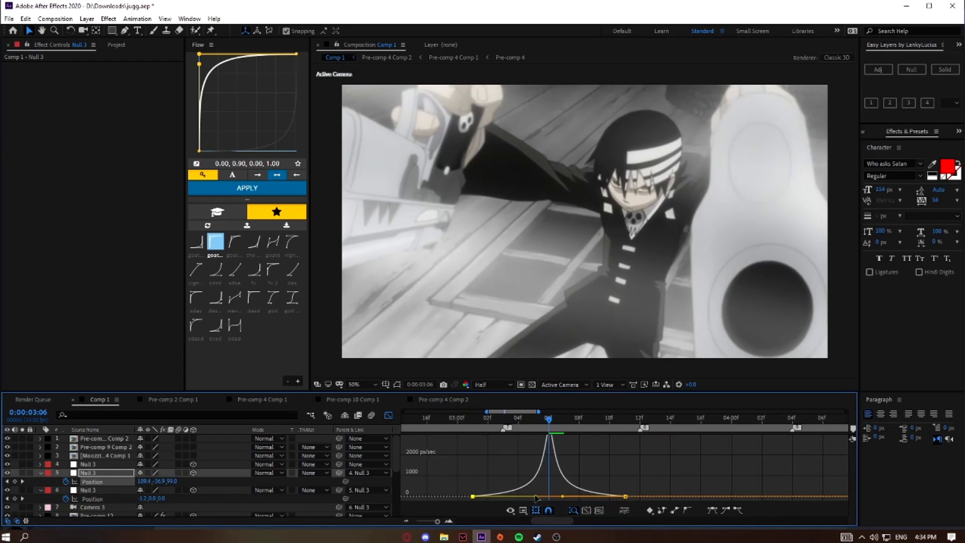
Step: Preview the eased camera move and leave the graph editor
{"action": "left_click_drag", "start_coordinate": [540, 425], "coordinate": [424, 442]}
{"action": "key", "text": "space"}
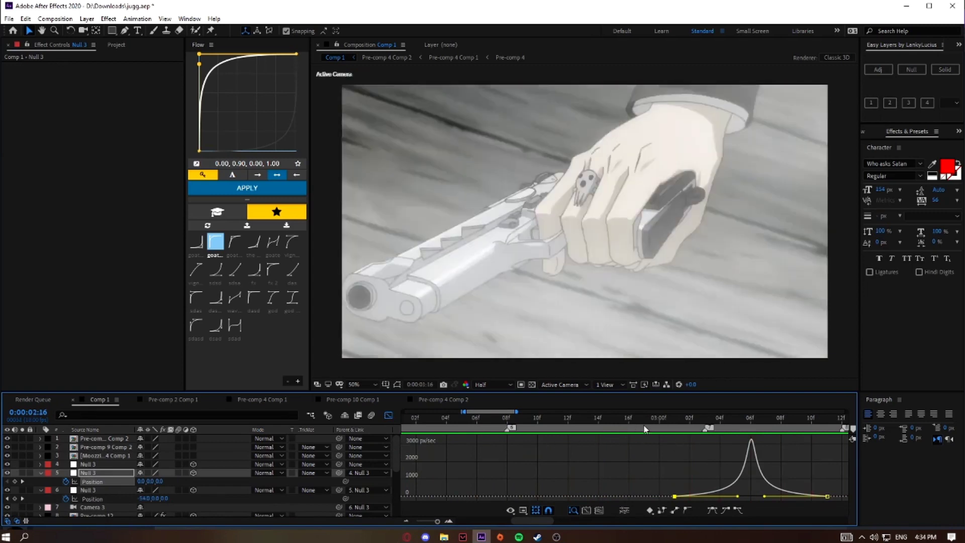
{"action": "left_click", "coordinate": [388, 415]}
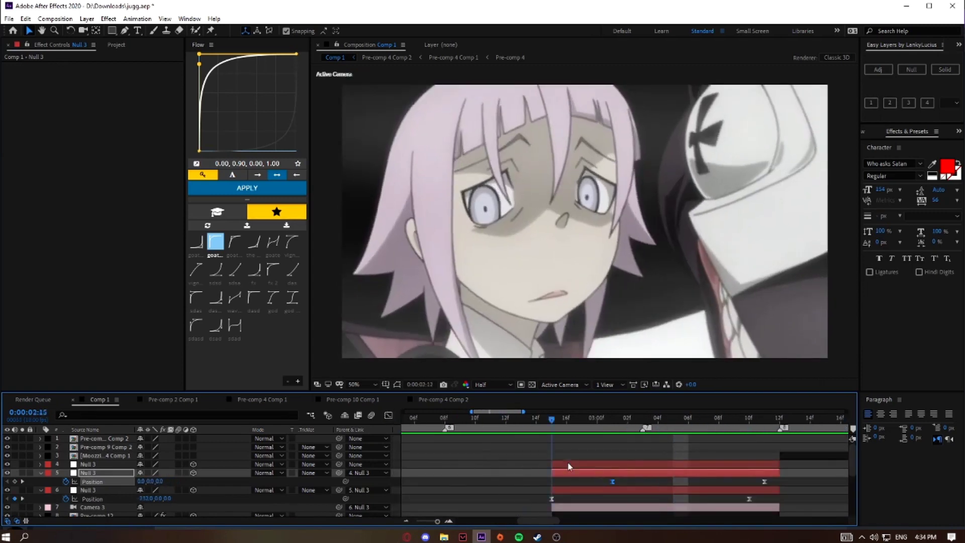
Step: Add a Position keyframe to the layer 4 null at 0:00:03:05
{"action": "left_click_drag", "start_coordinate": [568, 463], "coordinate": [669, 465]}
{"action": "left_click", "coordinate": [676, 466]}
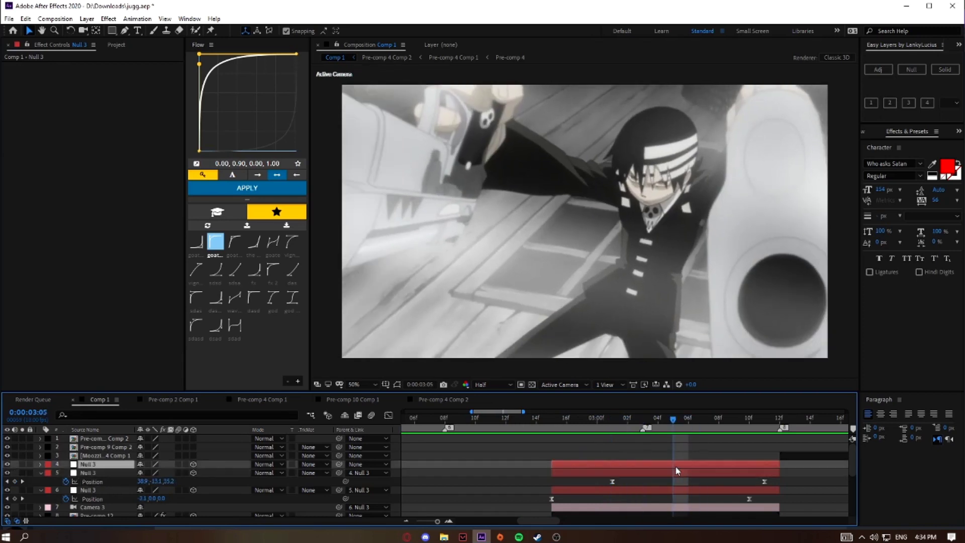
{"action": "key", "text": "p"}
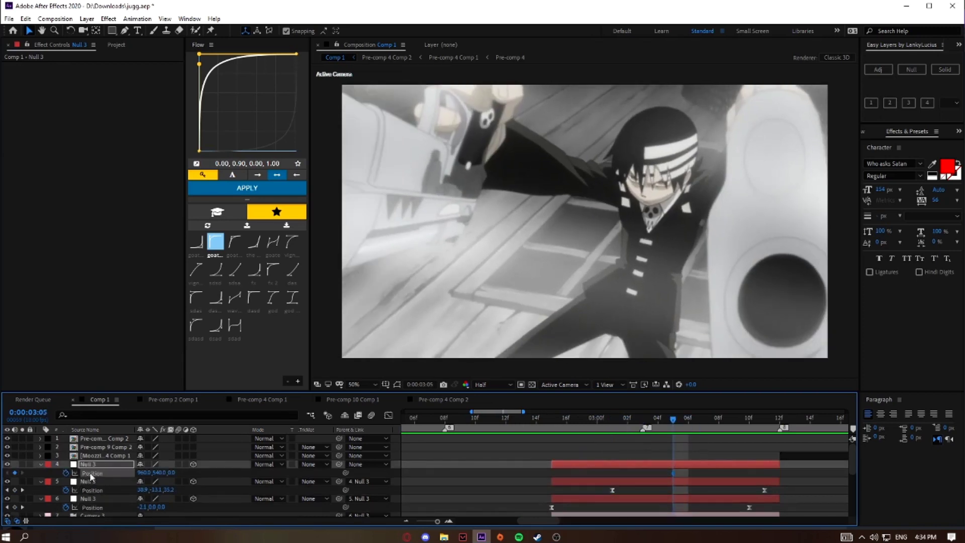
Step: Set the layer 4 null's Position to 399, 774, 0 at 0:00:03:11 and apply the 1.00, 0.00, 1.00, 0.12 Flow curve
{"action": "key", "text": "o"}
{"action": "left_click_drag", "start_coordinate": [144, 472], "coordinate": [330, 469]}
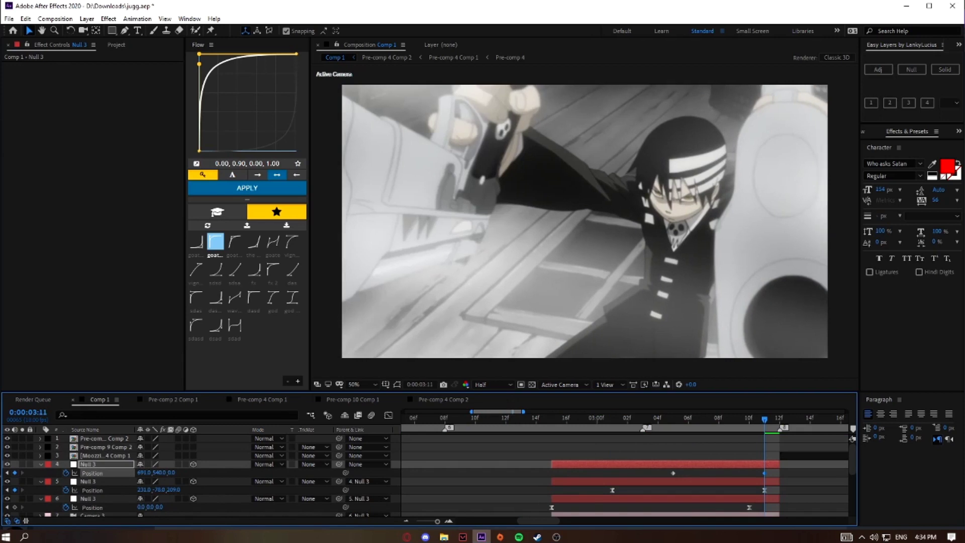
{"action": "left_click_drag", "start_coordinate": [144, 473], "coordinate": [1, 481]}
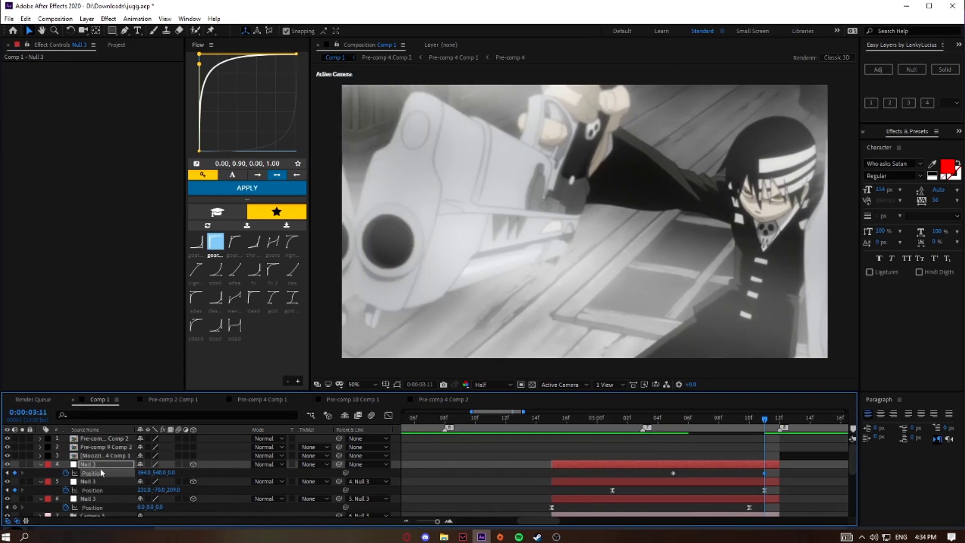
{"action": "left_click_drag", "start_coordinate": [140, 475], "coordinate": [420, 433]}
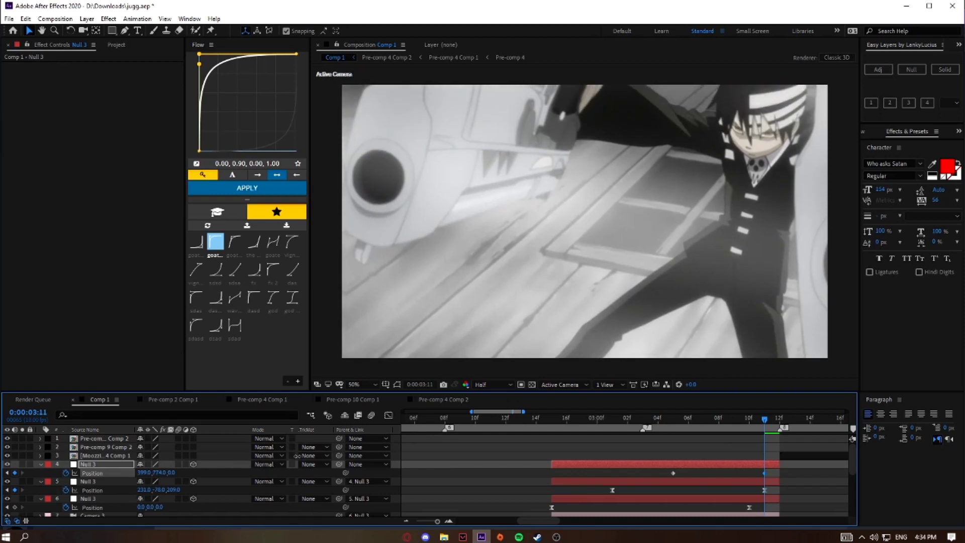
{"action": "left_click_drag", "start_coordinate": [777, 480], "coordinate": [636, 463]}
{"action": "left_click", "coordinate": [193, 242]}
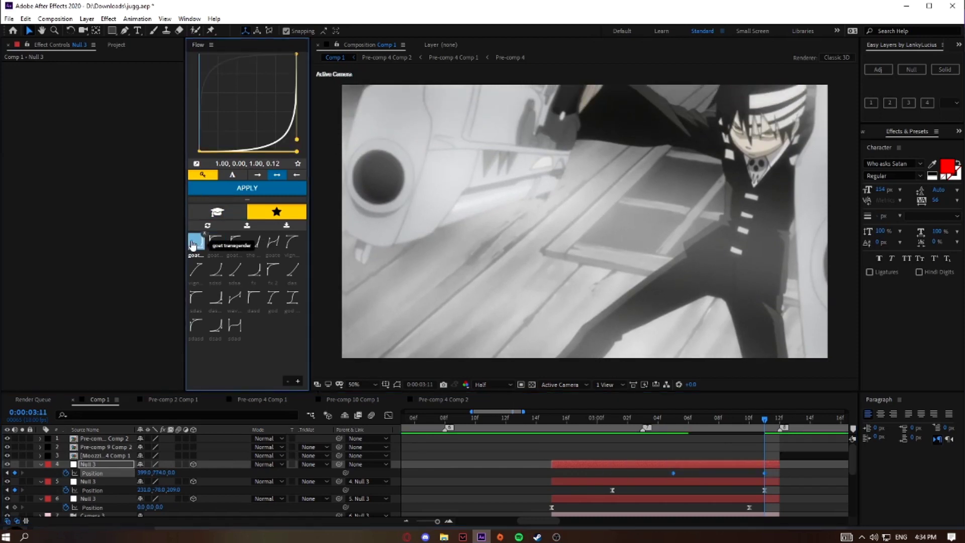
Step: Preview the consecutive camera moves from about 0:00:01:17 and review the Camera 2 clip around 0:00:02:10
{"action": "left_click_drag", "start_coordinate": [436, 521], "coordinate": [431, 521]}
{"action": "scroll", "coordinate": [585, 473], "scroll_direction": "down", "scroll_amount": 4}
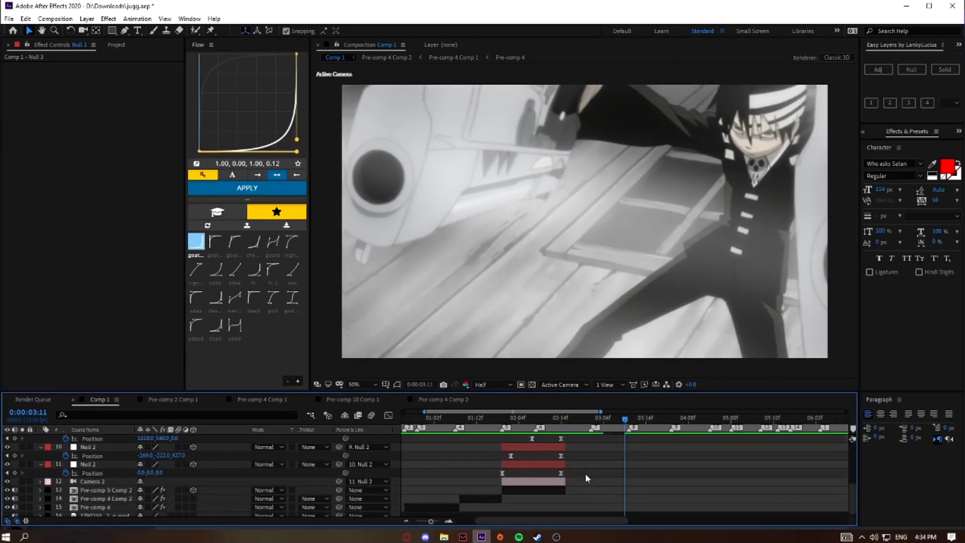
{"action": "left_click_drag", "start_coordinate": [562, 421], "coordinate": [497, 441]}
{"action": "key", "text": "space"}
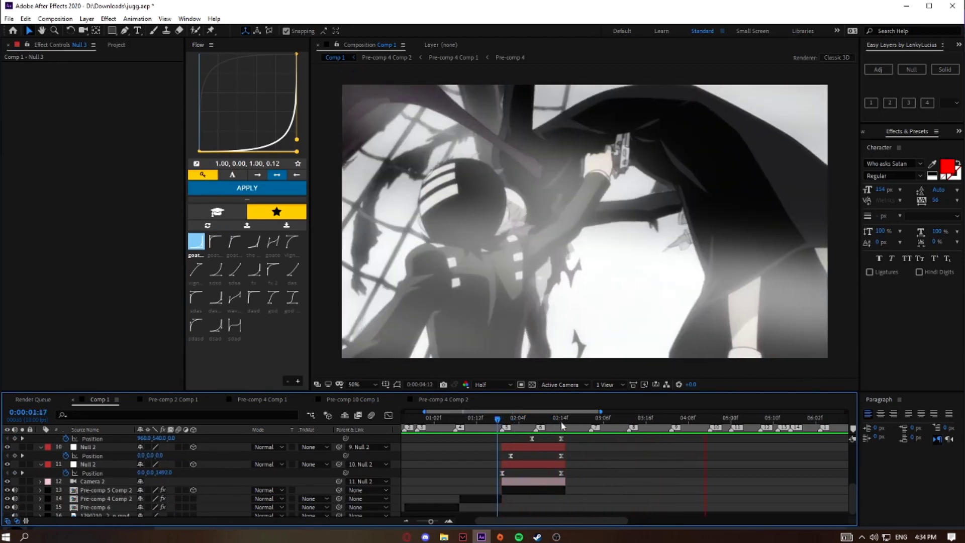
{"action": "left_click_drag", "start_coordinate": [565, 420], "coordinate": [458, 445]}
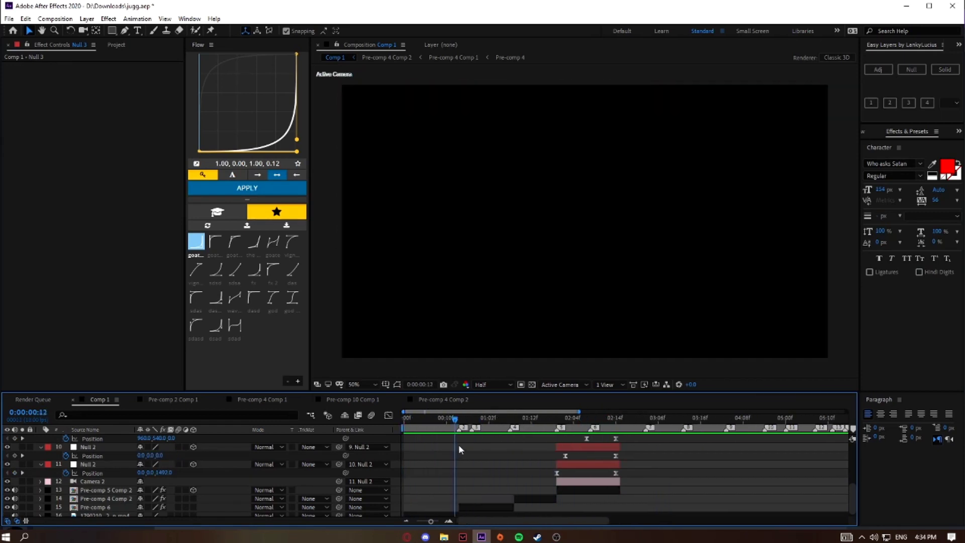
{"action": "scroll", "coordinate": [673, 442], "scroll_direction": "down", "scroll_amount": 1}
{"action": "left_click_drag", "start_coordinate": [567, 432], "coordinate": [598, 484]}
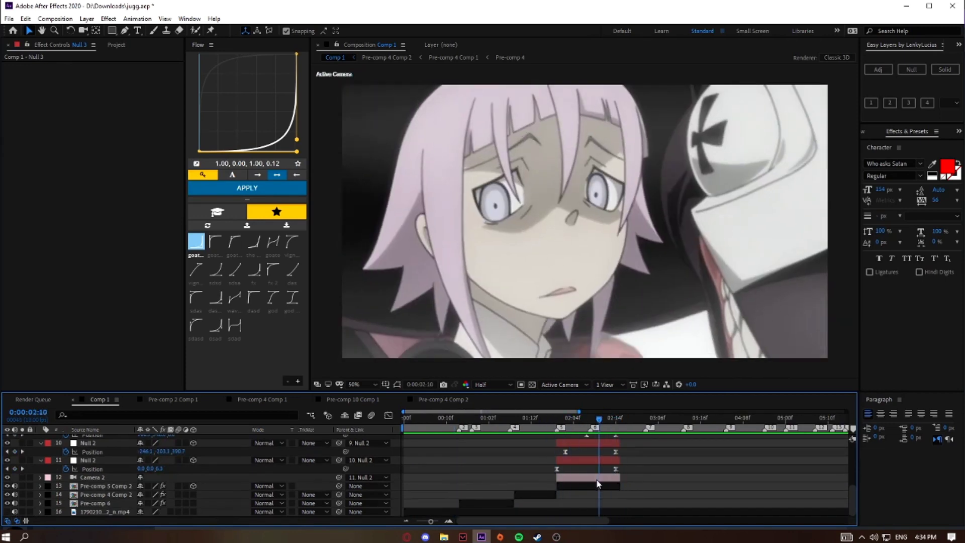